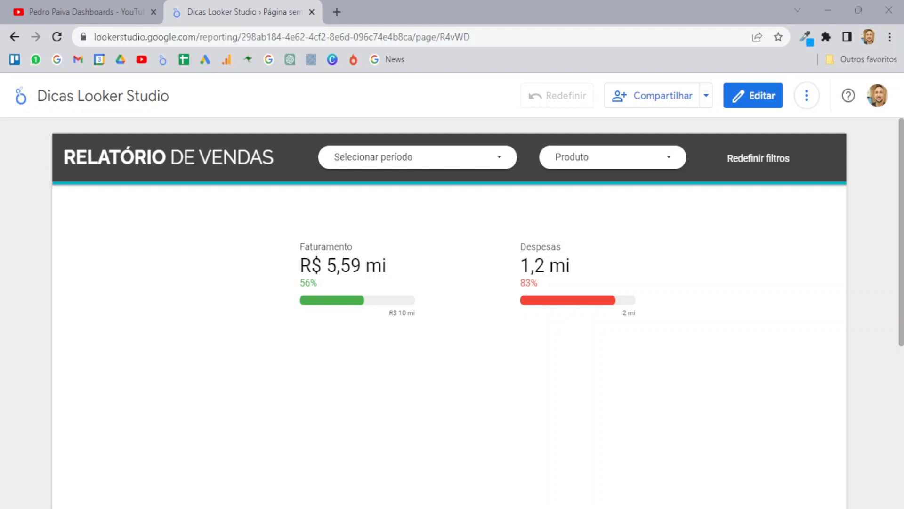
Step: Switch to the YouTube channel's videos page in the browser
{"action": "left_click", "coordinate": [102, 3]}
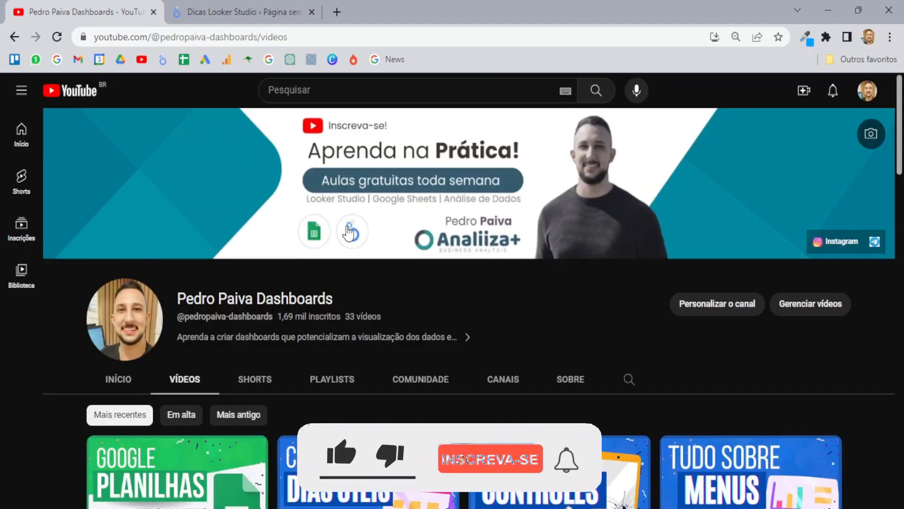
{"action": "scroll", "coordinate": [356, 232], "scroll_direction": "down", "scroll_amount": 5}
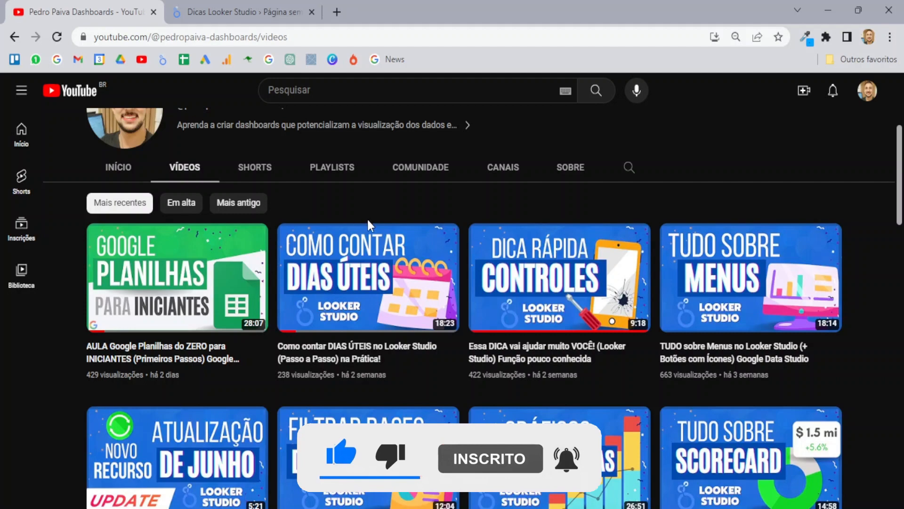
{"action": "scroll", "coordinate": [367, 226], "scroll_direction": "down", "scroll_amount": 3}
{"action": "scroll", "coordinate": [418, 255], "scroll_direction": "up", "scroll_amount": 5}
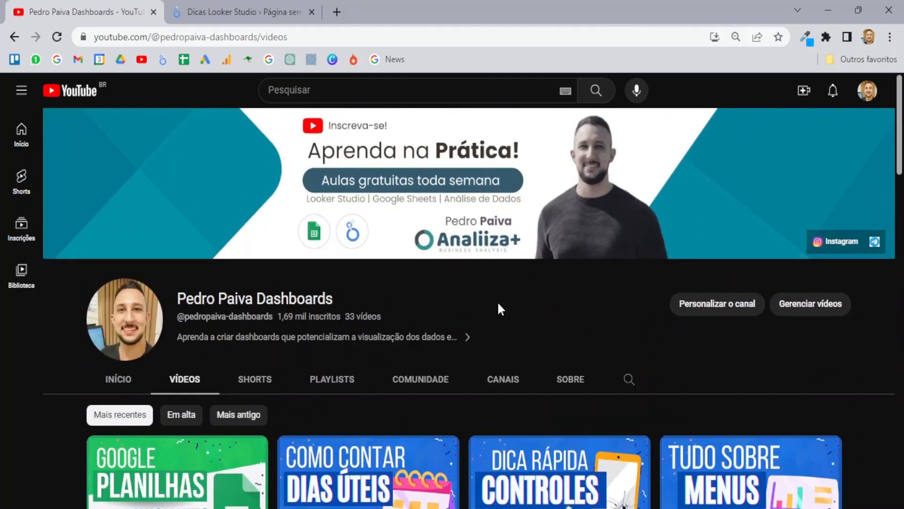
{"action": "scroll", "coordinate": [499, 303], "scroll_direction": "down", "scroll_amount": 4}
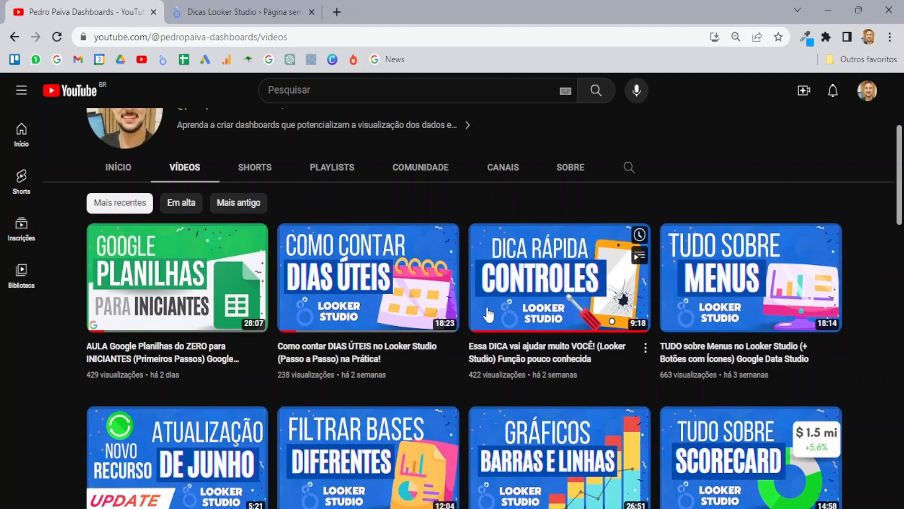
{"action": "scroll", "coordinate": [499, 306], "scroll_direction": "up", "scroll_amount": 4}
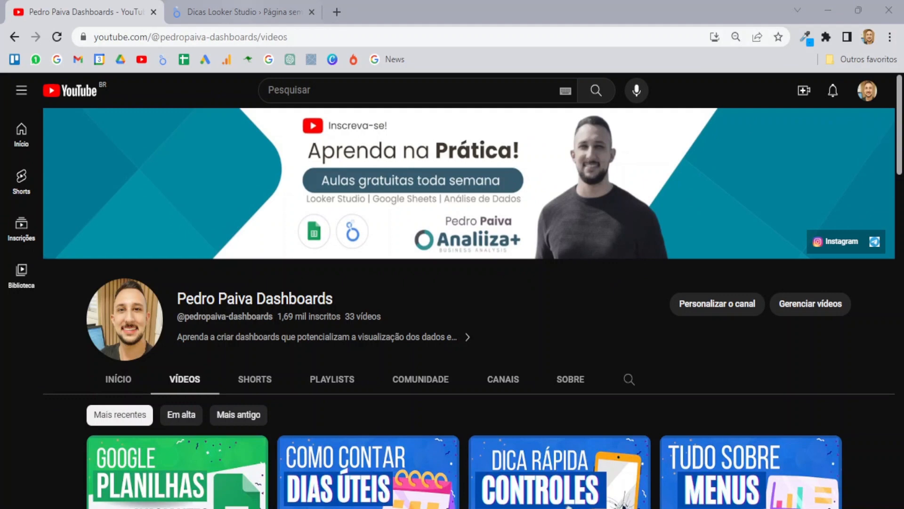
Step: Return to the Dicas Looker Studio report's RELATÓRIO DE VENDAS page
{"action": "left_click", "coordinate": [243, 2]}
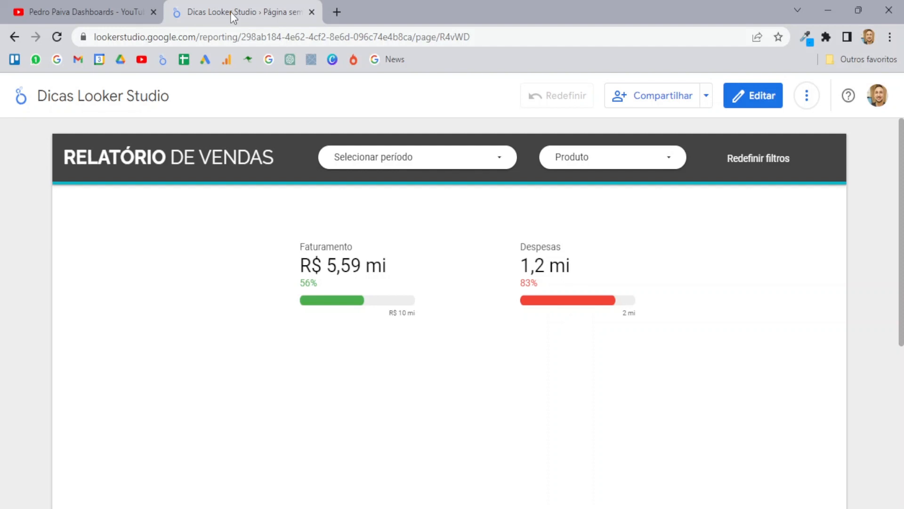
Step: Switch the Dicas Looker Studio sales report into Editar mode
{"action": "scroll", "coordinate": [676, 240], "scroll_direction": "down", "scroll_amount": 3}
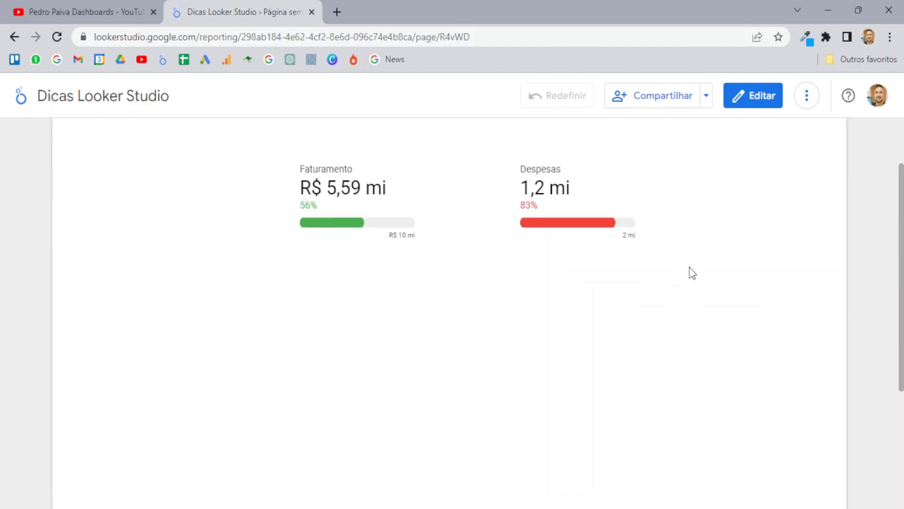
{"action": "scroll", "coordinate": [691, 272], "scroll_direction": "up", "scroll_amount": 3}
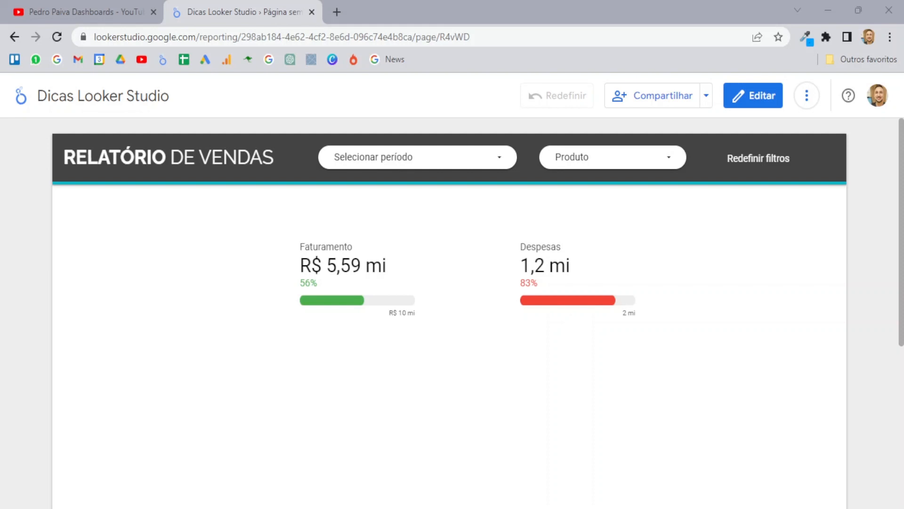
{"action": "left_click", "coordinate": [763, 100]}
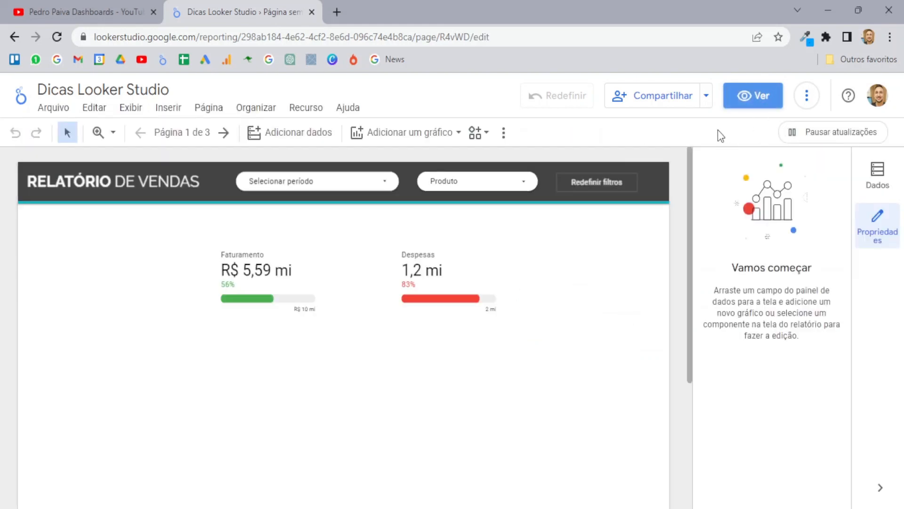
{"action": "left_click", "coordinate": [224, 132]}
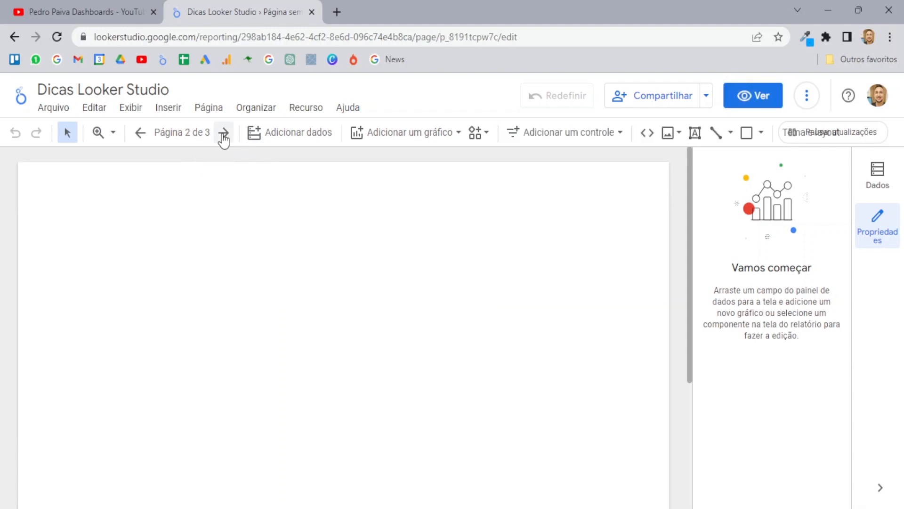
{"action": "scroll", "coordinate": [402, 288], "scroll_direction": "down", "scroll_amount": 2}
{"action": "scroll", "coordinate": [409, 280], "scroll_direction": "up", "scroll_amount": 2}
{"action": "left_click", "coordinate": [140, 133]}
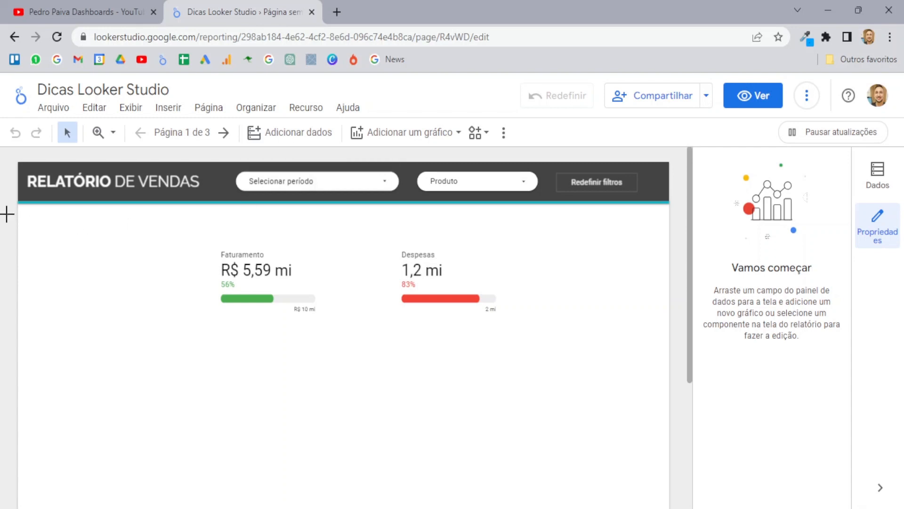
{"action": "left_click_drag", "start_coordinate": [7, 213], "coordinate": [683, 158]}
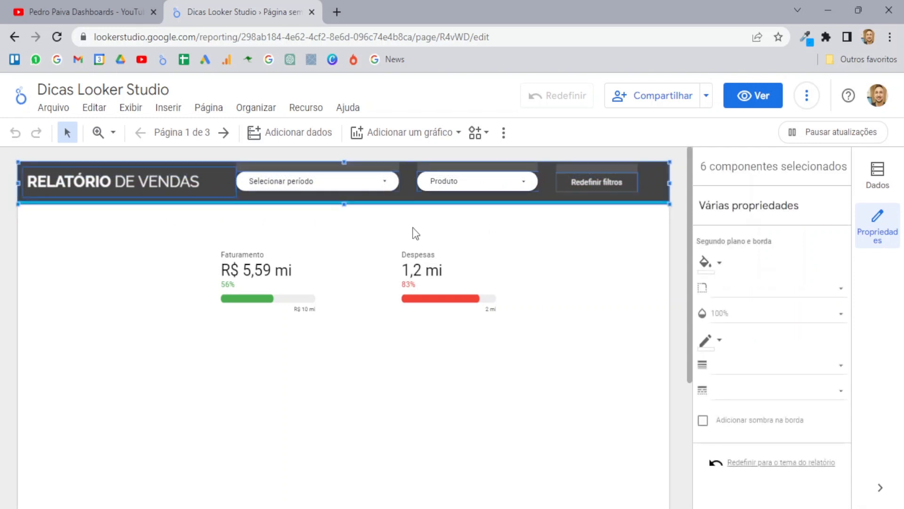
Step: Change the title, period, Produto and Redefinir filtros header components to report level
{"action": "right_click", "coordinate": [225, 190]}
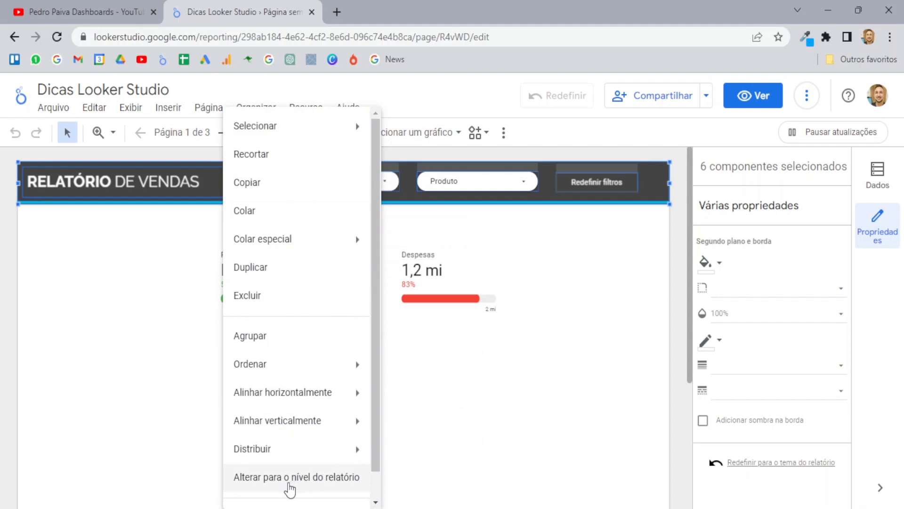
{"action": "left_click", "coordinate": [288, 478]}
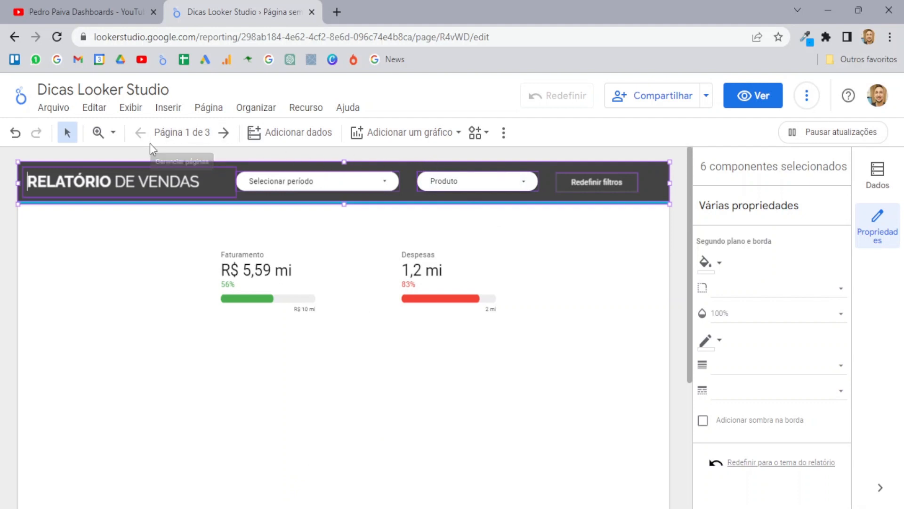
{"action": "left_click", "coordinate": [879, 225]}
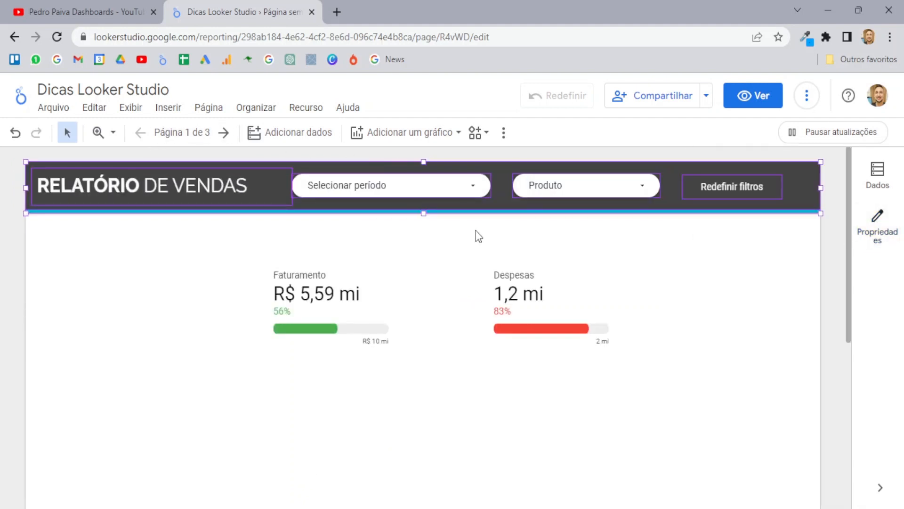
{"action": "left_click", "coordinate": [220, 222]}
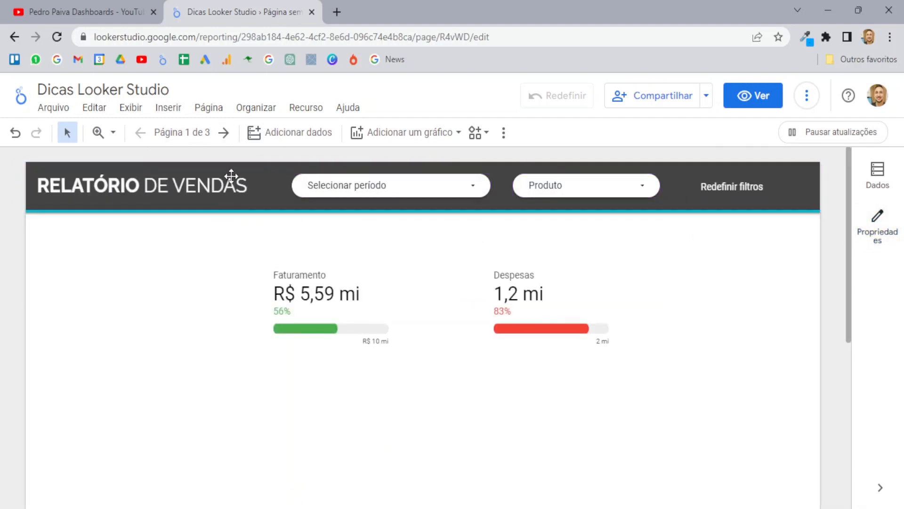
Step: Set the period filter to Últimos 30 dias, confirming page 2 shares the header and range
{"action": "left_click", "coordinate": [228, 138]}
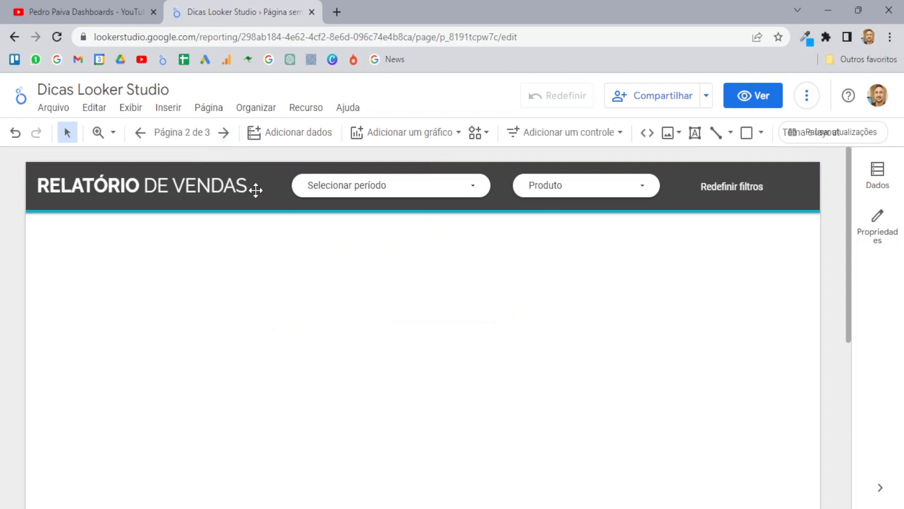
{"action": "left_click", "coordinate": [140, 132]}
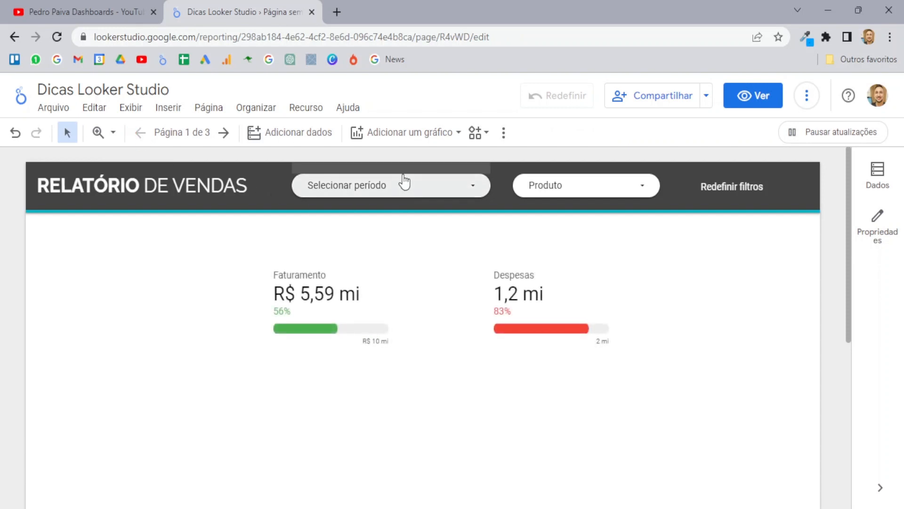
{"action": "left_click", "coordinate": [472, 189]}
{"action": "left_click", "coordinate": [472, 191]}
{"action": "left_click", "coordinate": [424, 194]}
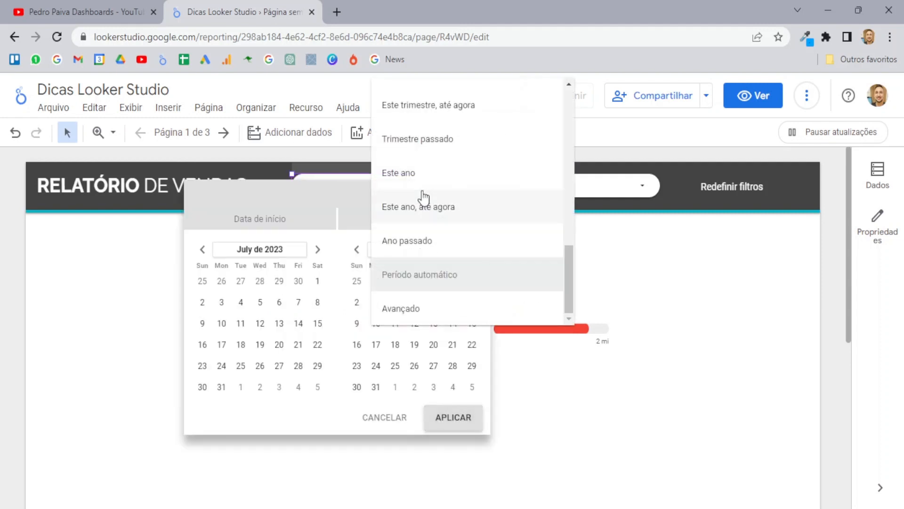
{"action": "scroll", "coordinate": [491, 227], "scroll_direction": "up", "scroll_amount": 10}
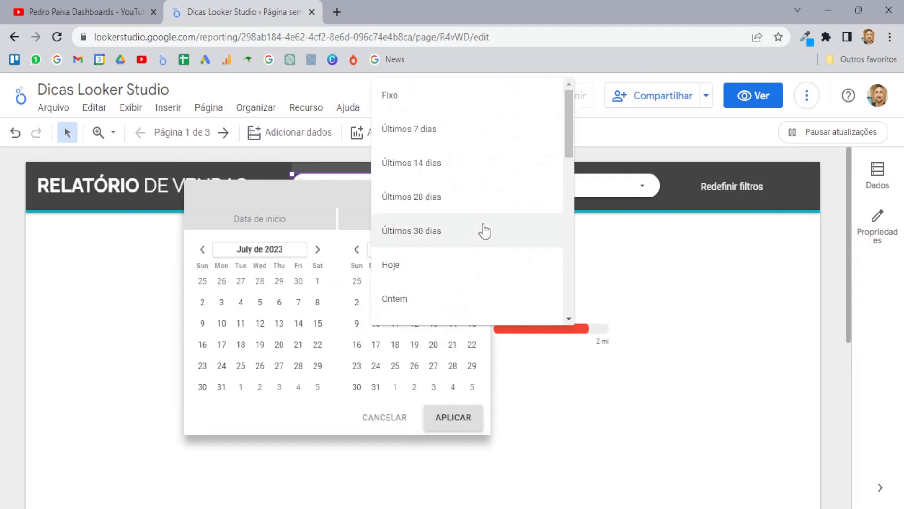
{"action": "left_click", "coordinate": [459, 234]}
{"action": "left_click", "coordinate": [465, 421]}
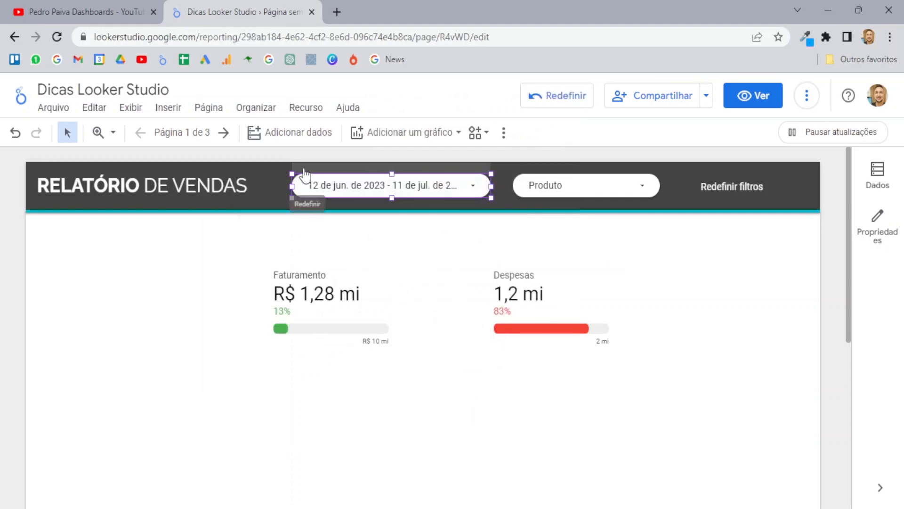
{"action": "left_click", "coordinate": [223, 133]}
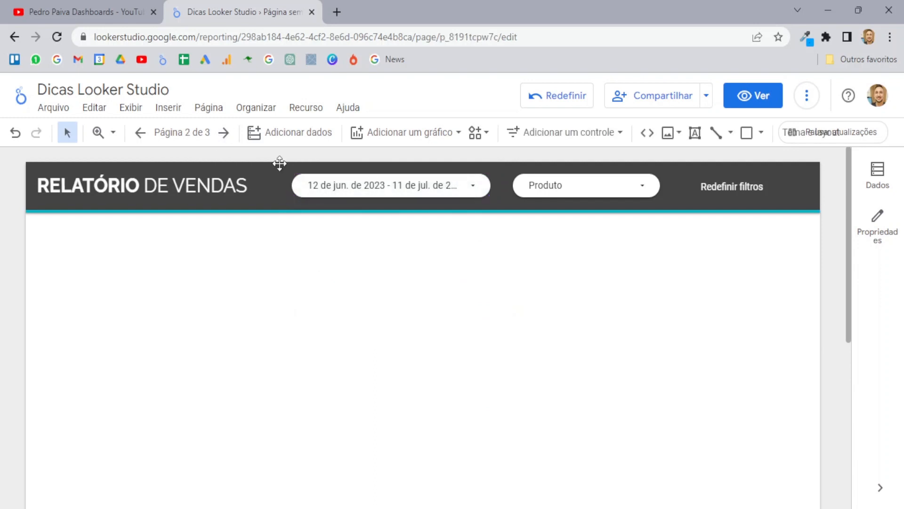
{"action": "left_click", "coordinate": [140, 133]}
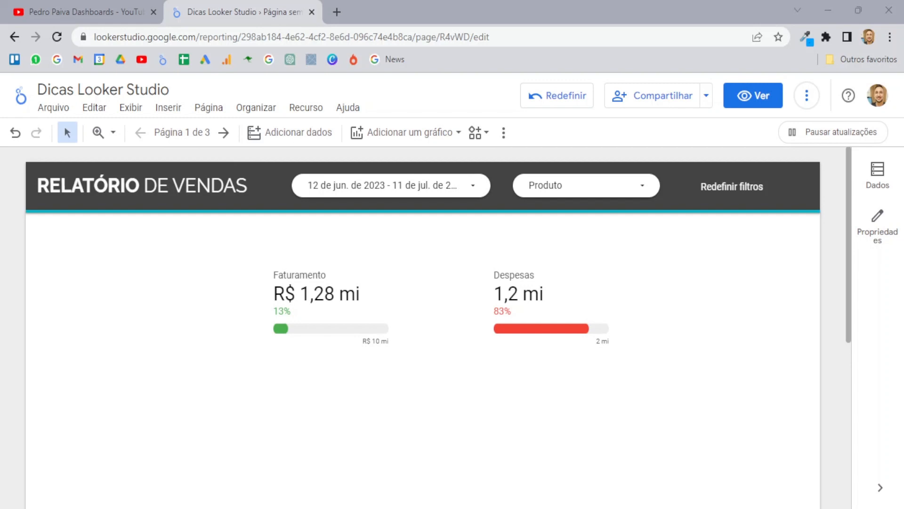
Step: Reselect the header components, then select the teal Faturamento bar chart on page 3
{"action": "left_click_drag", "start_coordinate": [14, 221], "coordinate": [833, 158]}
{"action": "right_click", "coordinate": [261, 195]}
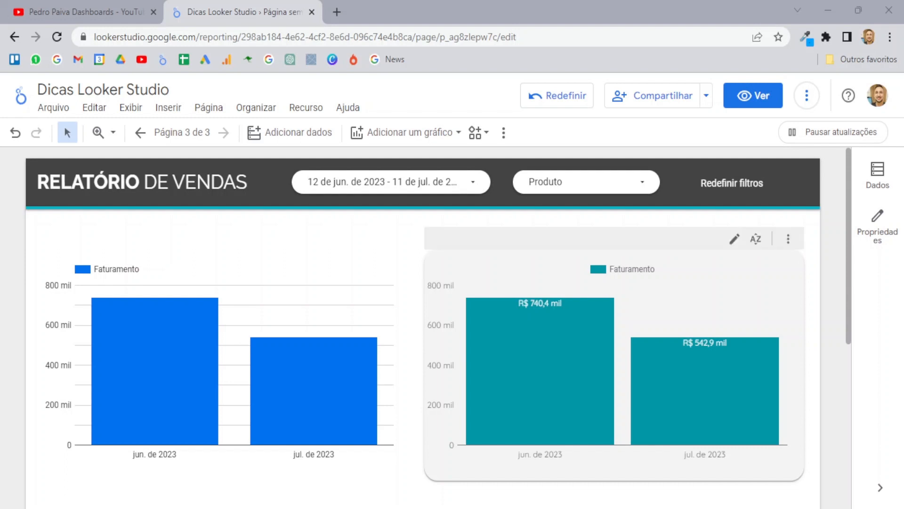
{"action": "left_click", "coordinate": [519, 271]}
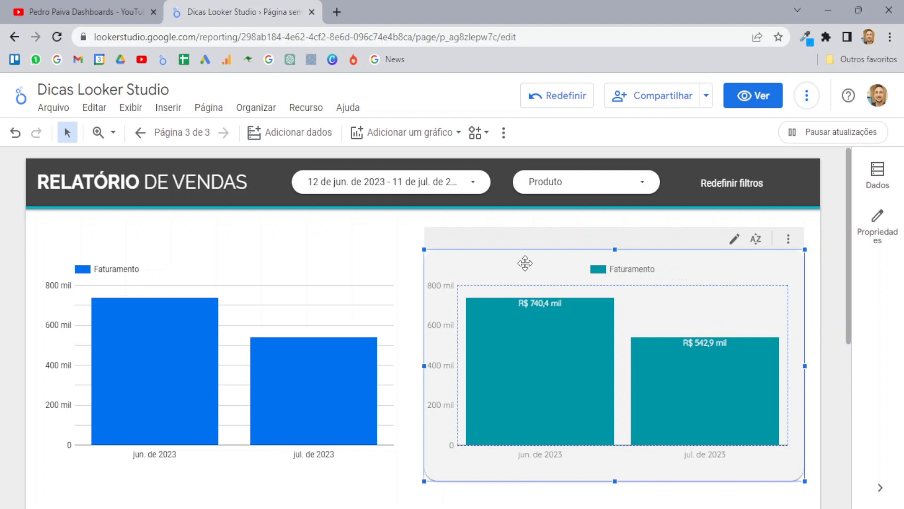
Step: Copy the teal chart and paste only its style onto the blue Faturamento chart
{"action": "right_click", "coordinate": [524, 264]}
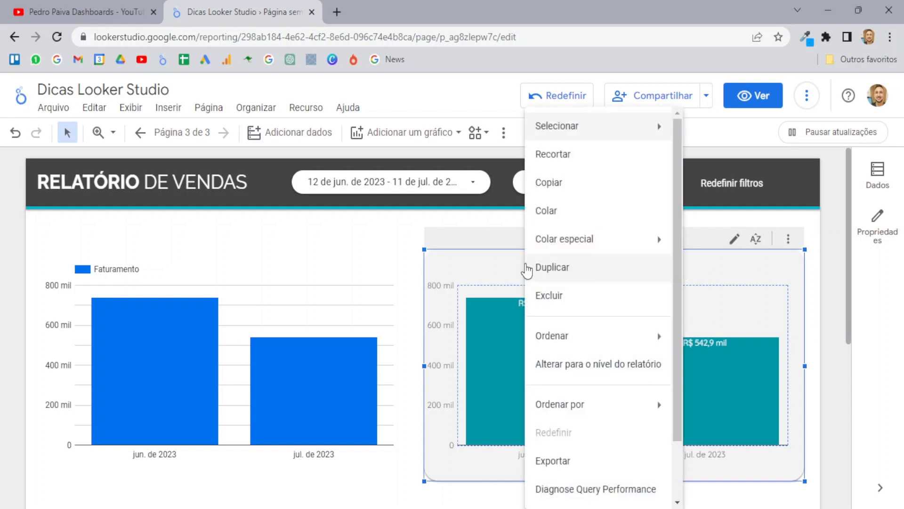
{"action": "left_click", "coordinate": [570, 184]}
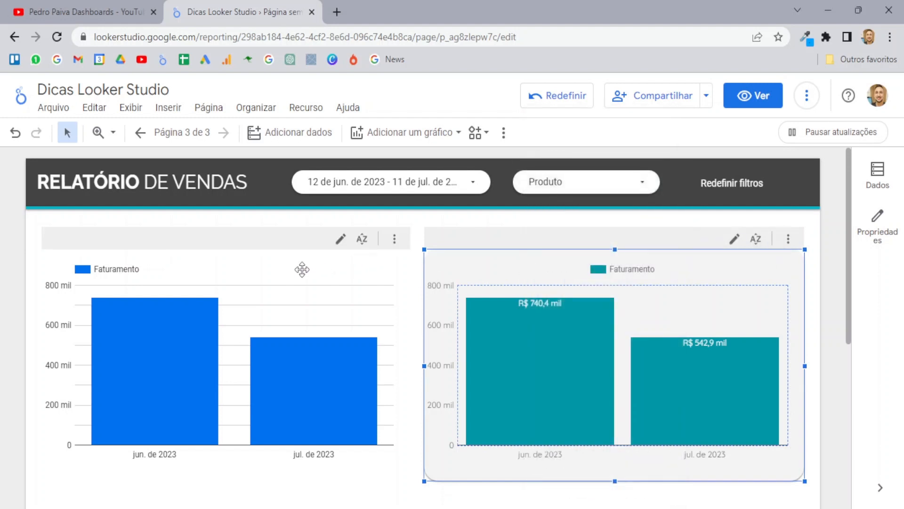
{"action": "left_click", "coordinate": [272, 268]}
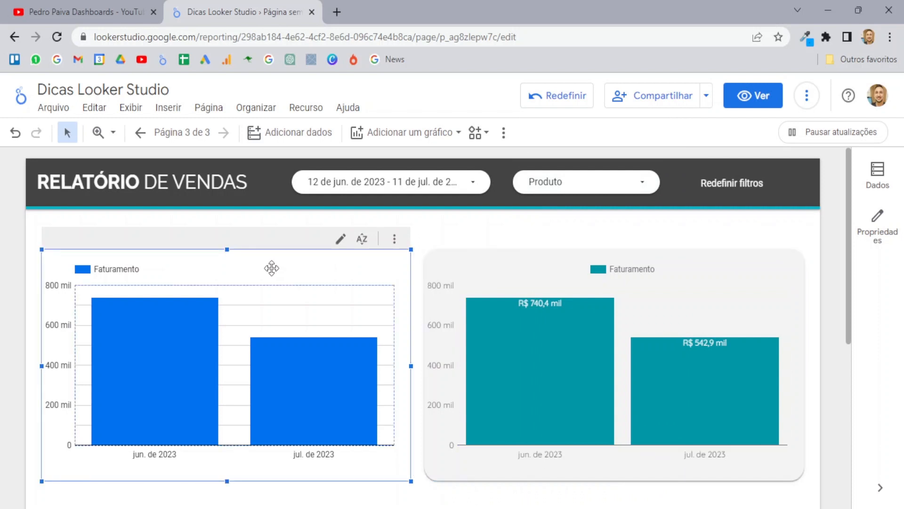
{"action": "right_click", "coordinate": [238, 272]}
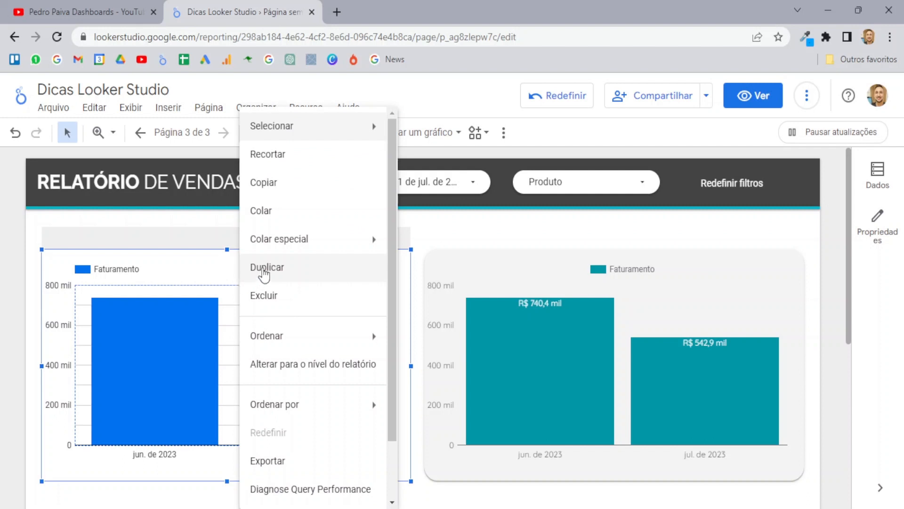
{"action": "mouse_move", "coordinate": [278, 250]}
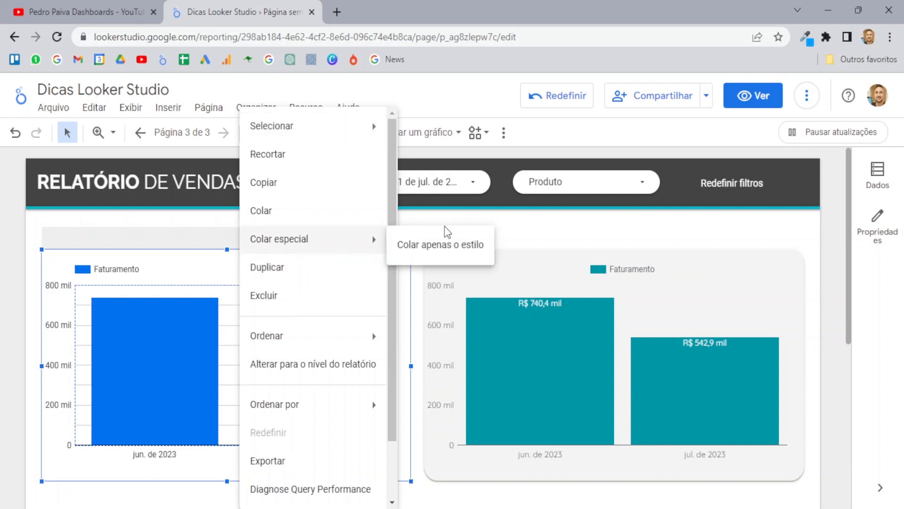
{"action": "left_click", "coordinate": [464, 248]}
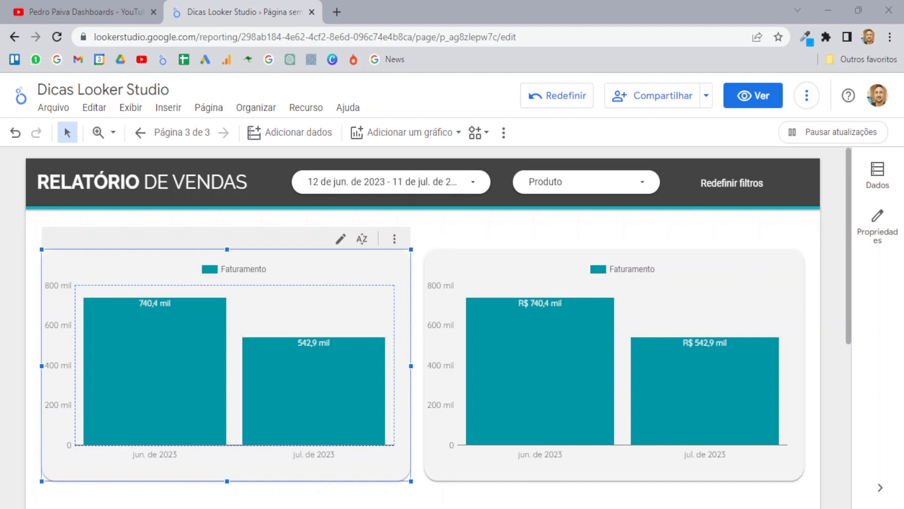
Step: Add a Lista suspensa Data filter control to page 3
{"action": "left_click", "coordinate": [503, 132]}
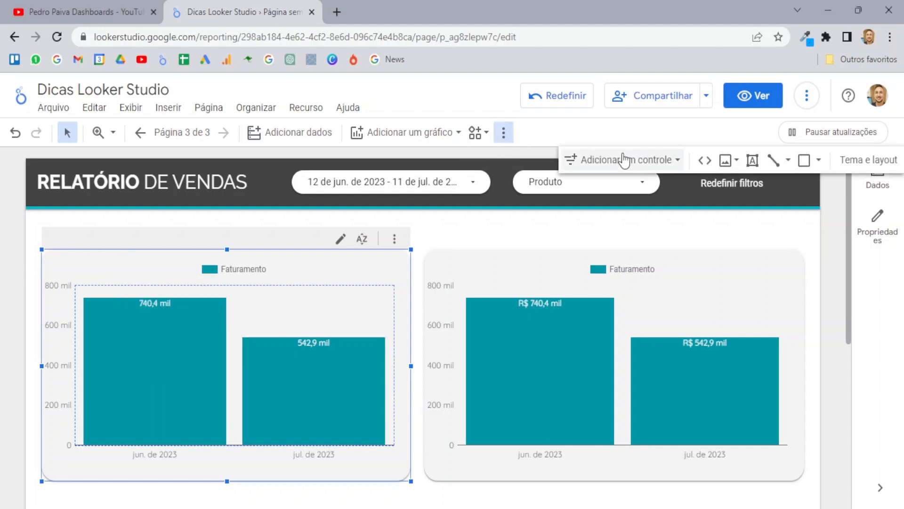
{"action": "left_click", "coordinate": [648, 160]}
{"action": "left_click", "coordinate": [631, 190]}
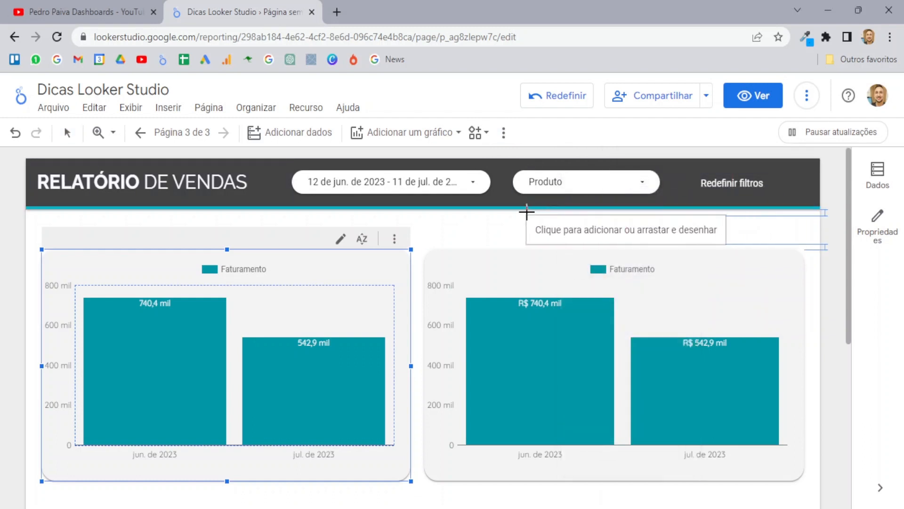
{"action": "left_click", "coordinate": [587, 207]}
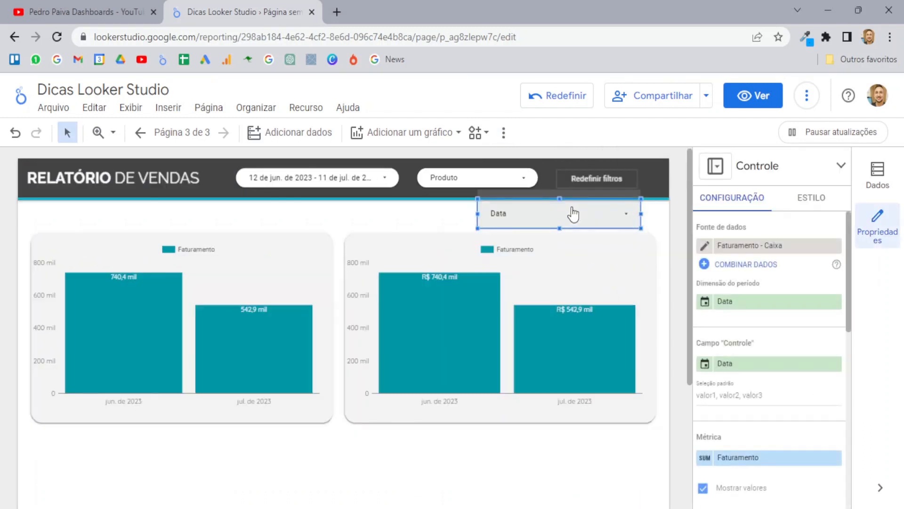
{"action": "left_click_drag", "start_coordinate": [573, 210], "coordinate": [540, 218]}
{"action": "left_click", "coordinate": [877, 229]}
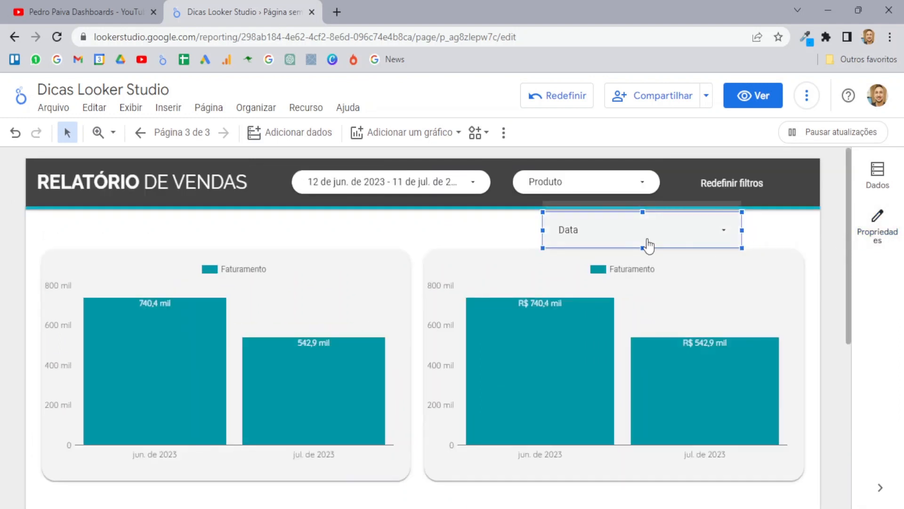
{"action": "left_click_drag", "start_coordinate": [610, 232], "coordinate": [709, 314]}
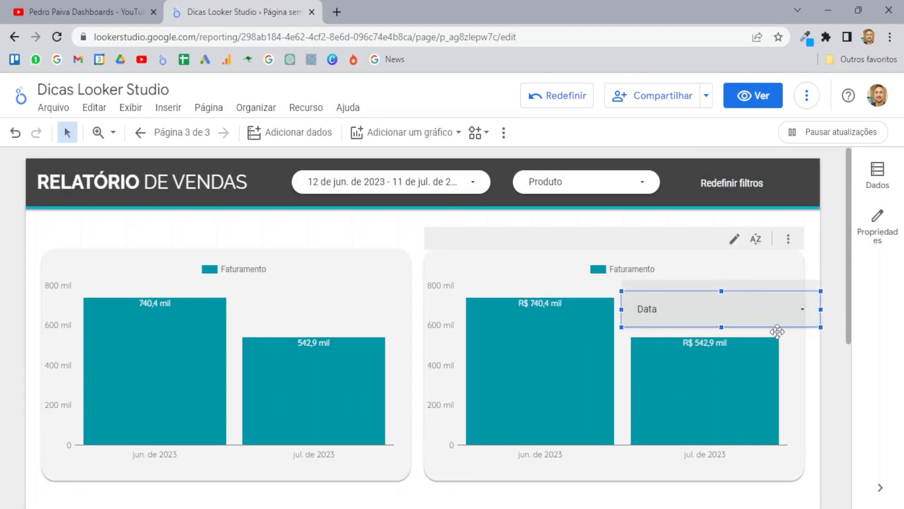
Step: Paste the Produto filter's style onto the Data filter and place it beside Produto
{"action": "right_click", "coordinate": [542, 189]}
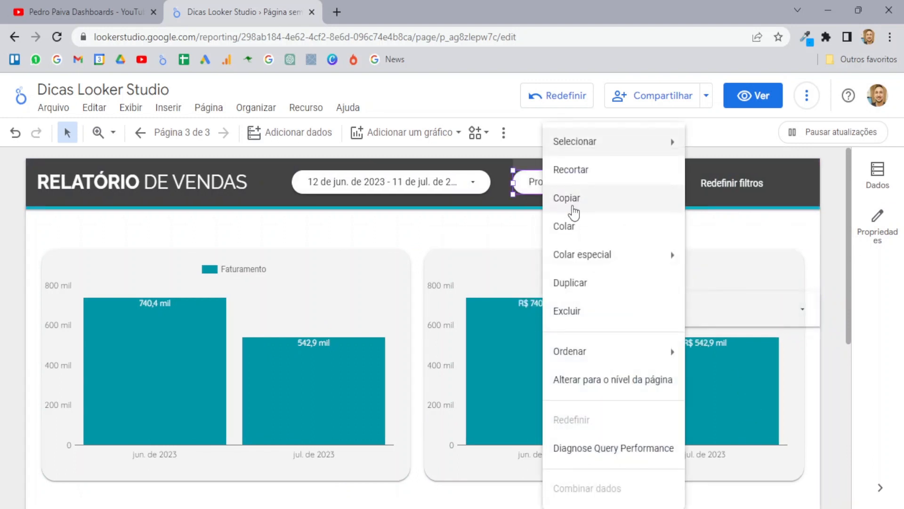
{"action": "left_click", "coordinate": [581, 203]}
{"action": "right_click", "coordinate": [672, 313]}
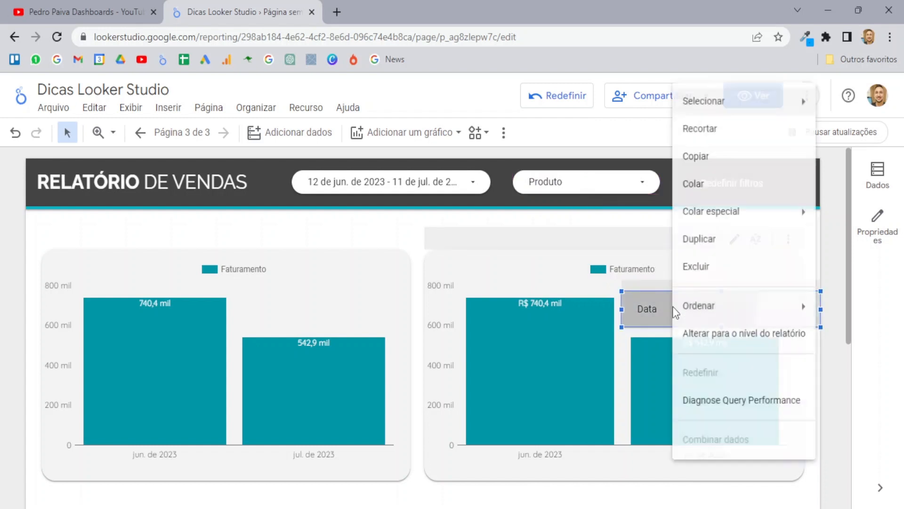
{"action": "mouse_move", "coordinate": [695, 208]}
{"action": "left_click", "coordinate": [630, 212]}
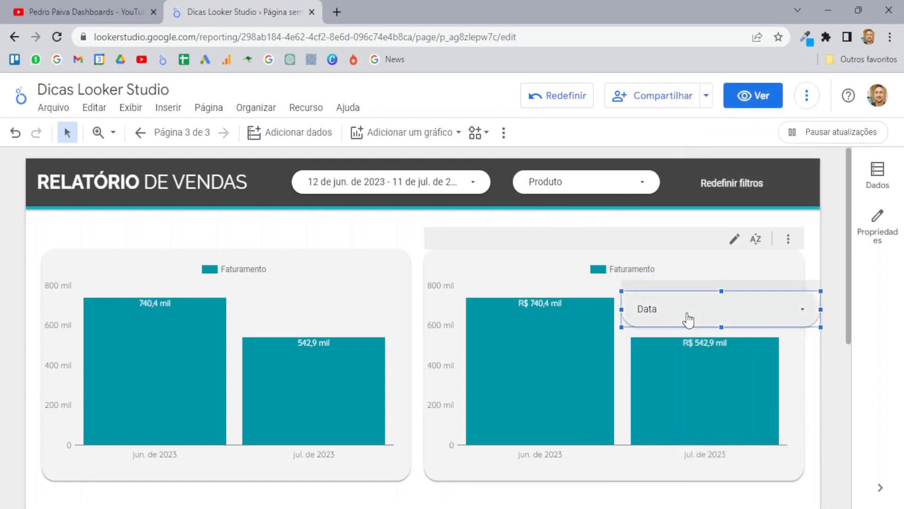
{"action": "left_click_drag", "start_coordinate": [697, 294], "coordinate": [681, 176]}
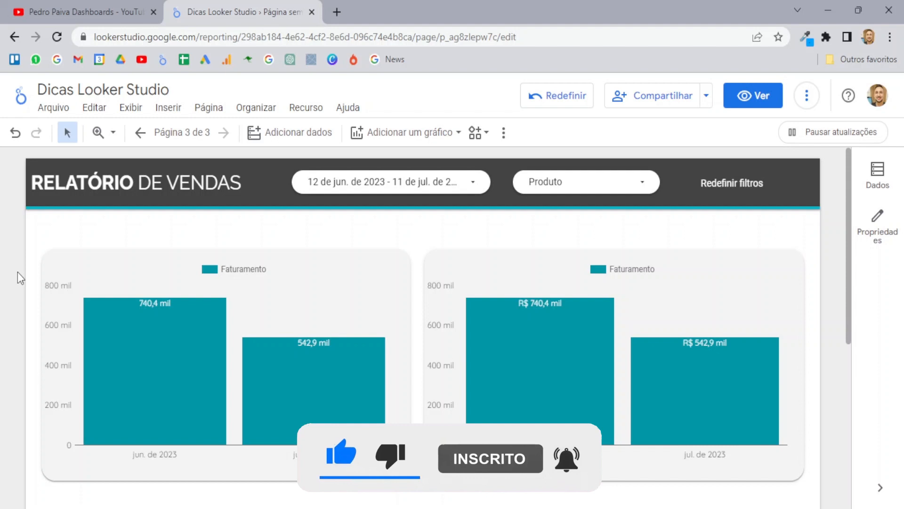
Step: Align the RELATÓRIO DE VENDAS title box to the guides and lower it two arrow-key nudges
{"action": "left_click", "coordinate": [137, 173]}
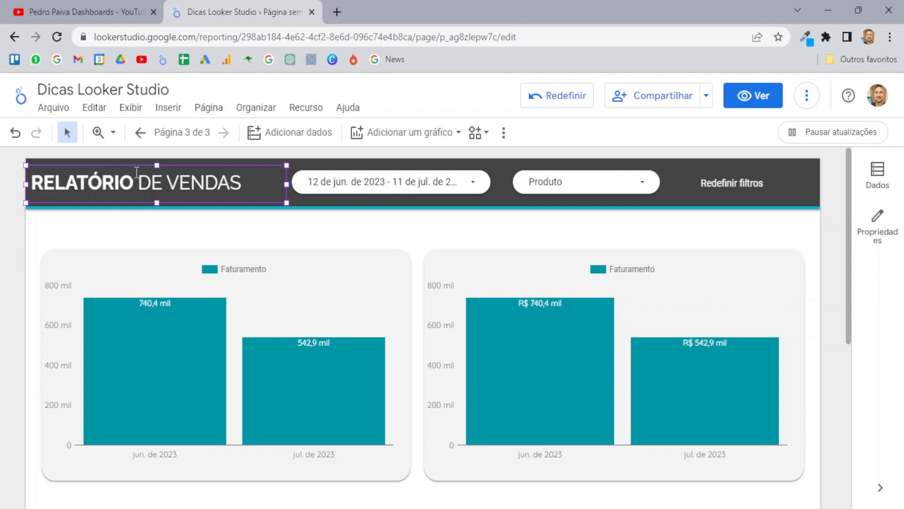
{"action": "key", "text": "Down"}
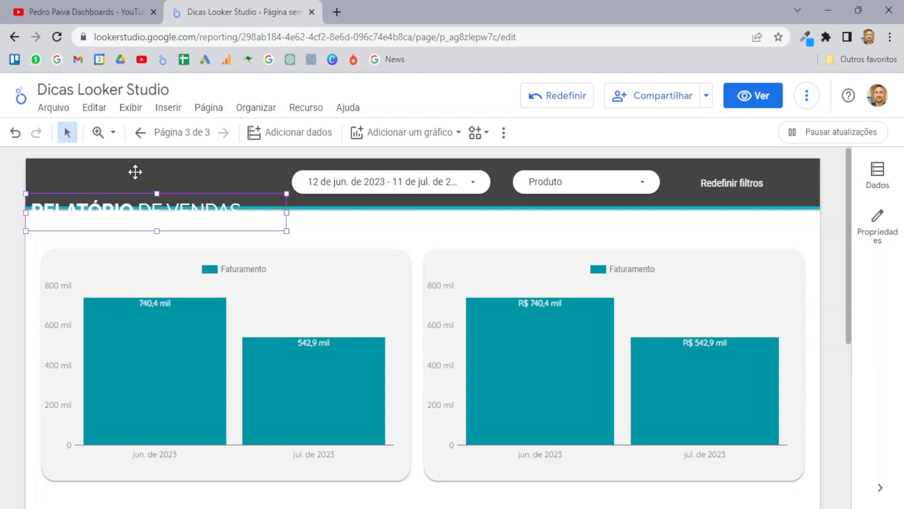
{"action": "key", "text": "ctrl+z"}
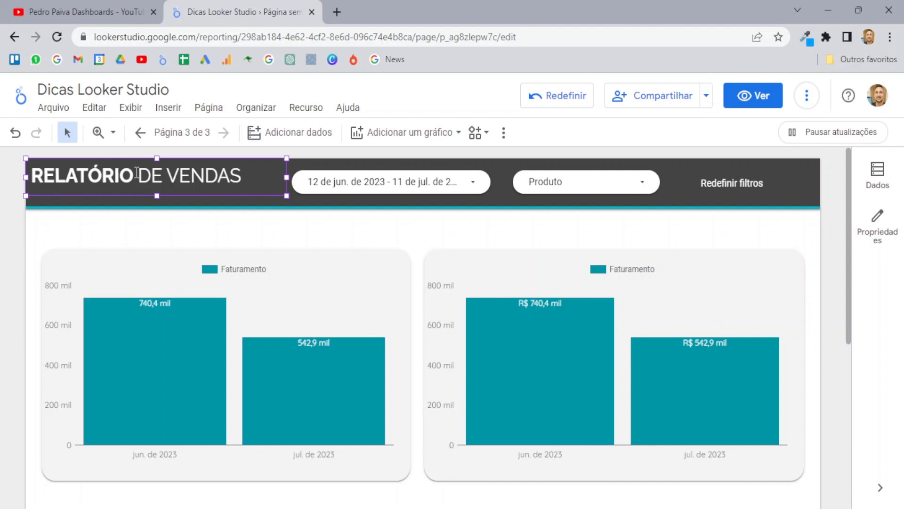
{"action": "key", "text": "Down"}
{"action": "key", "text": "ctrl+z"}
{"action": "key", "text": "Right"}
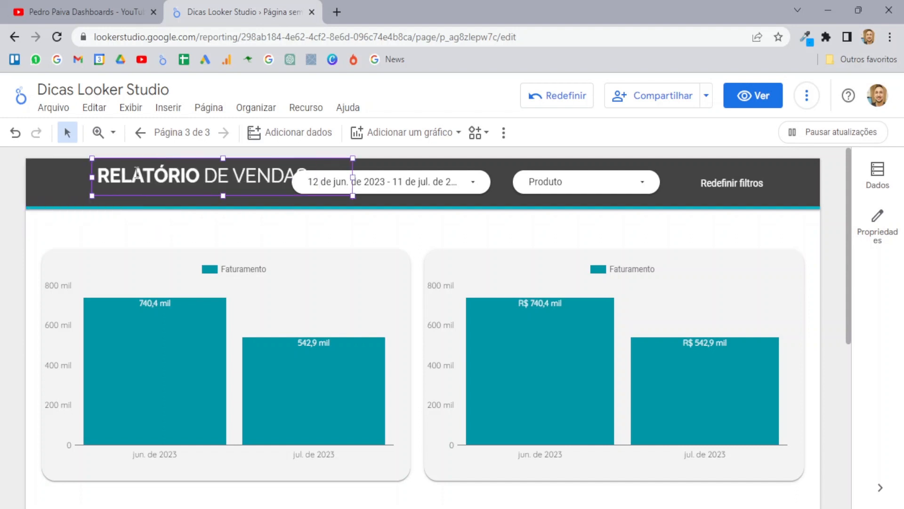
{"action": "key", "text": "Left"}
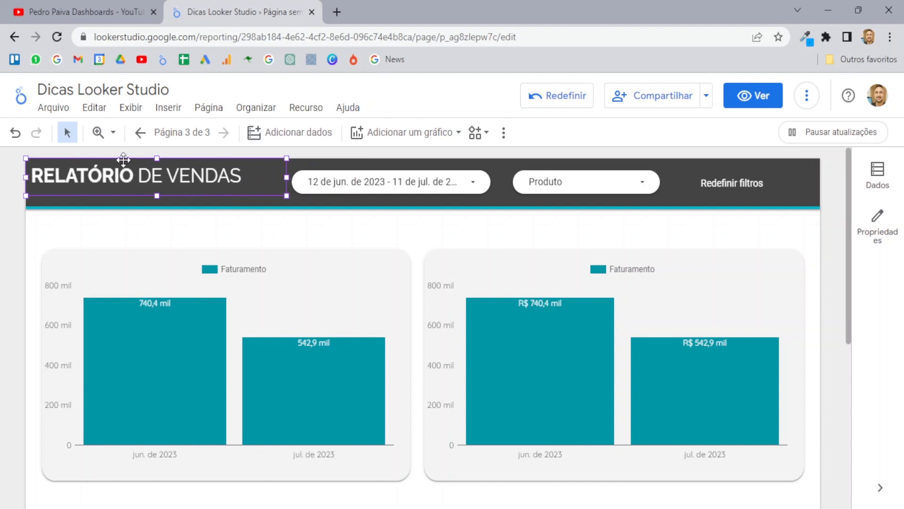
{"action": "left_click_drag", "start_coordinate": [123, 160], "coordinate": [122, 161]}
{"action": "key", "text": "Down"}
{"action": "key", "text": "Down"}
{"action": "key", "text": "Down"}
{"action": "key", "text": "Down"}
{"action": "key", "text": "Down"}
{"action": "key", "text": "Down"}
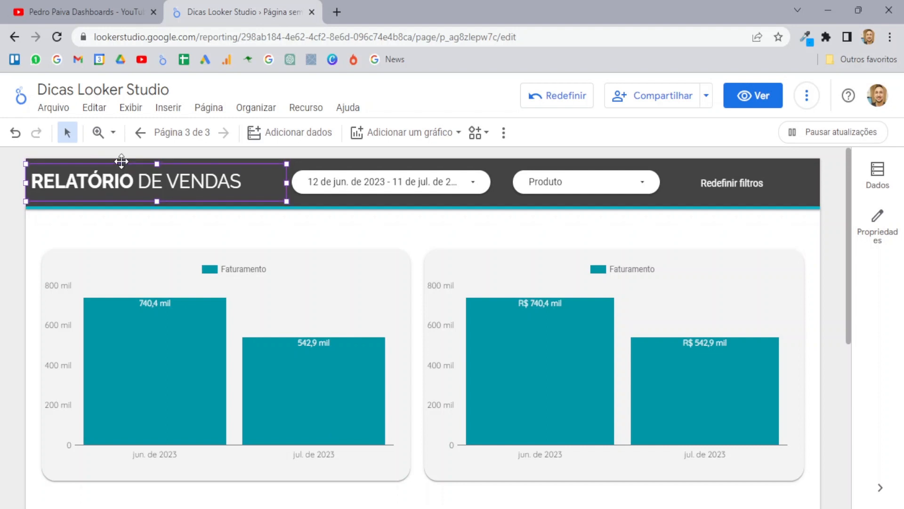
{"action": "key", "text": "Down"}
{"action": "key", "text": "Down"}
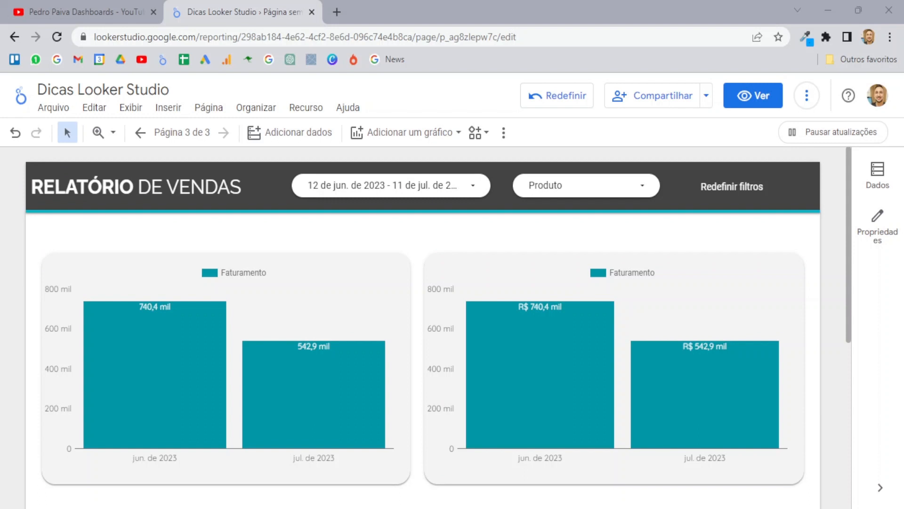
{"action": "scroll", "coordinate": [424, 316], "scroll_direction": "down", "scroll_amount": 6}
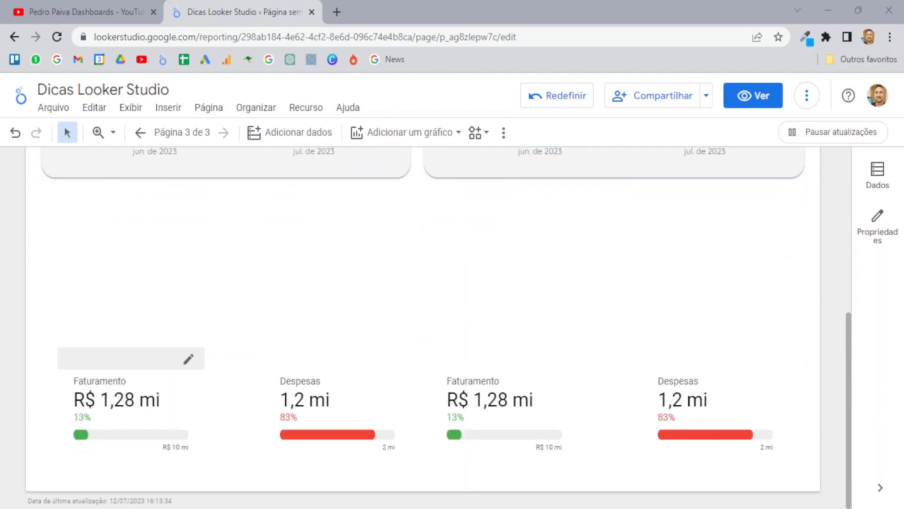
Step: Select all four scorecards via Visões gerais na página and review their Estilo settings
{"action": "left_click", "coordinate": [143, 383]}
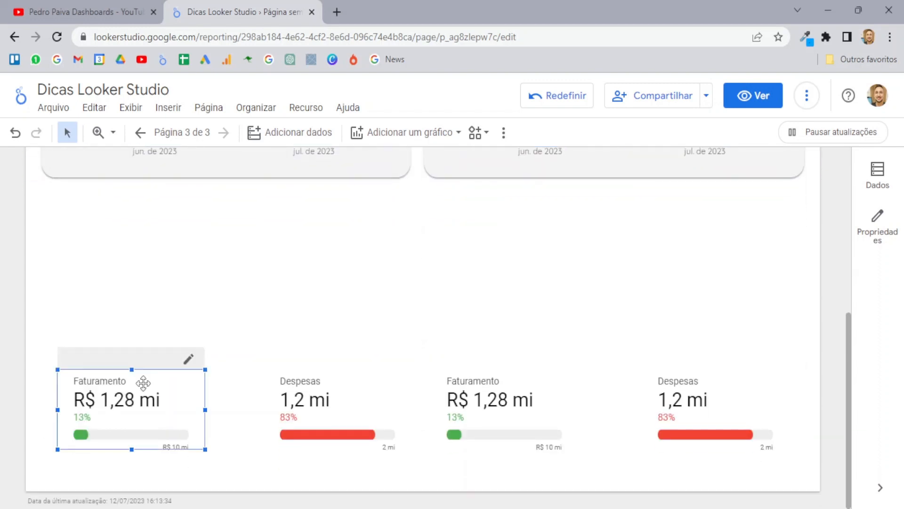
{"action": "right_click", "coordinate": [143, 383]}
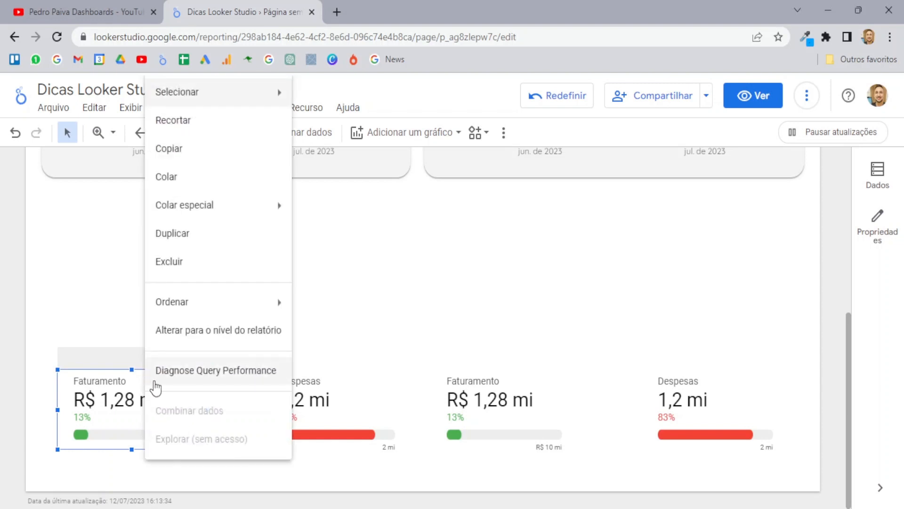
{"action": "mouse_move", "coordinate": [213, 105]}
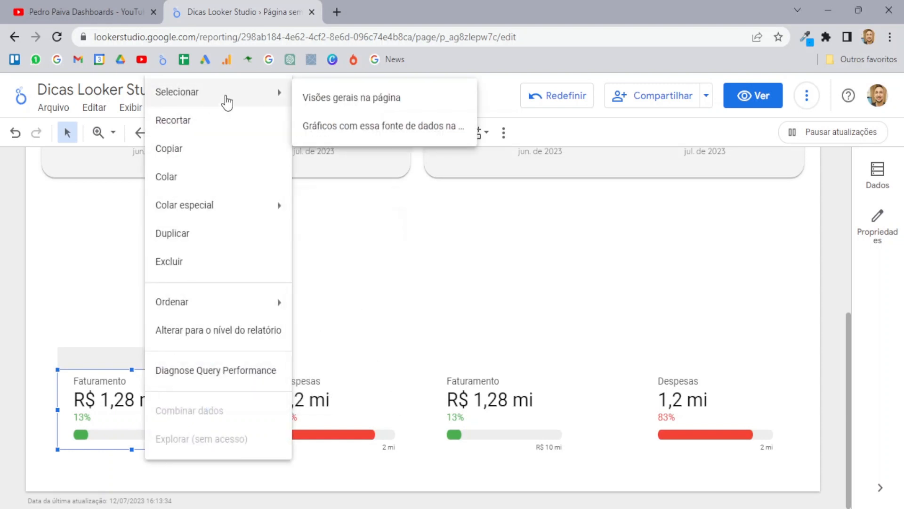
{"action": "left_click", "coordinate": [367, 99]}
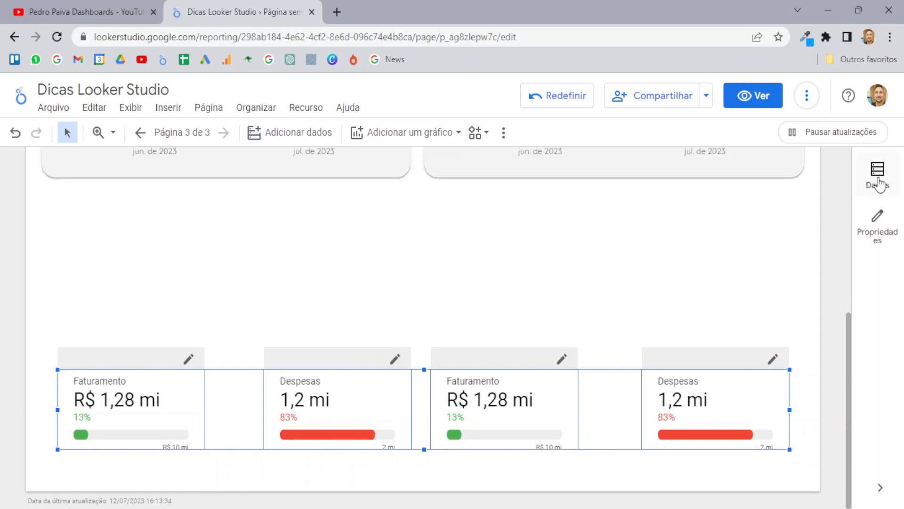
{"action": "left_click", "coordinate": [877, 224]}
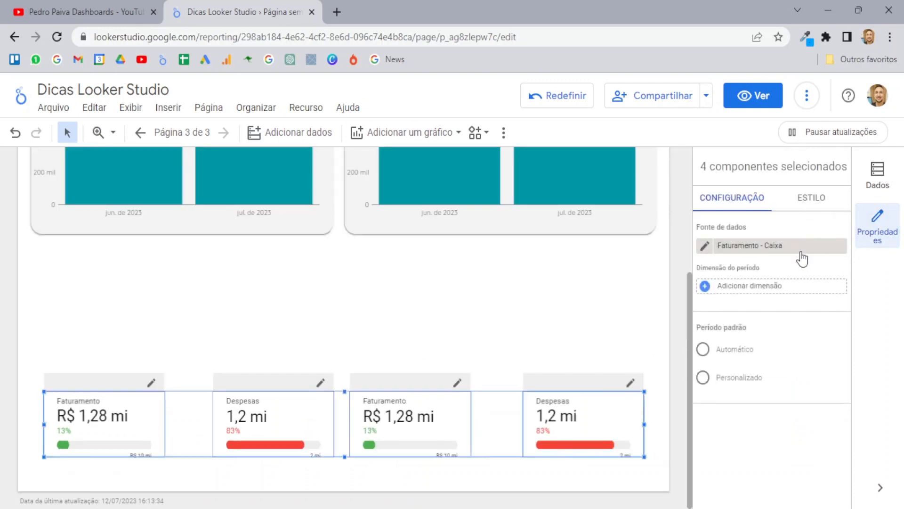
{"action": "left_click", "coordinate": [811, 198]}
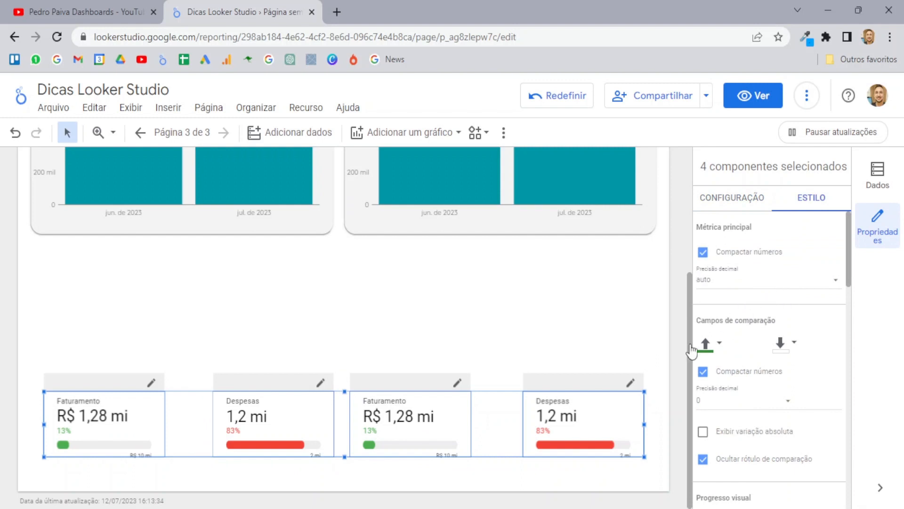
{"action": "left_click", "coordinate": [672, 329]}
{"action": "scroll", "coordinate": [671, 334], "scroll_direction": "up", "scroll_amount": 5}
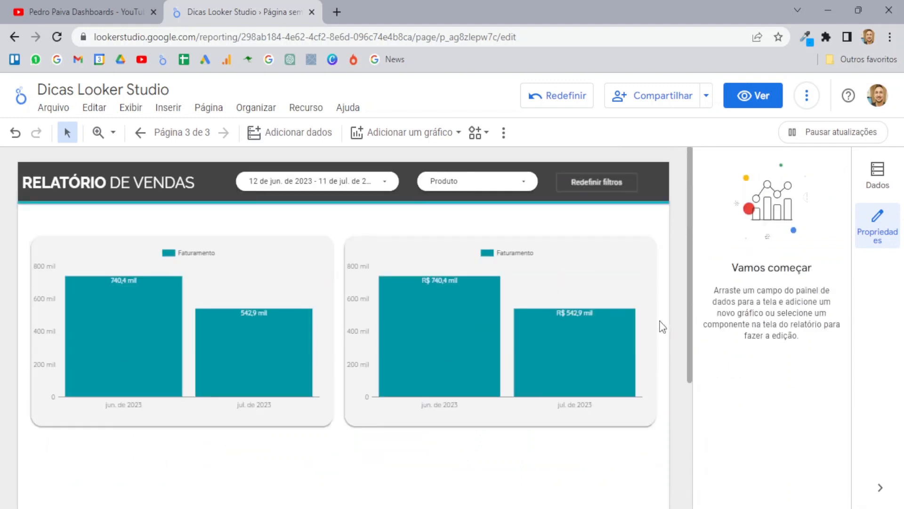
{"action": "right_click", "coordinate": [563, 268]}
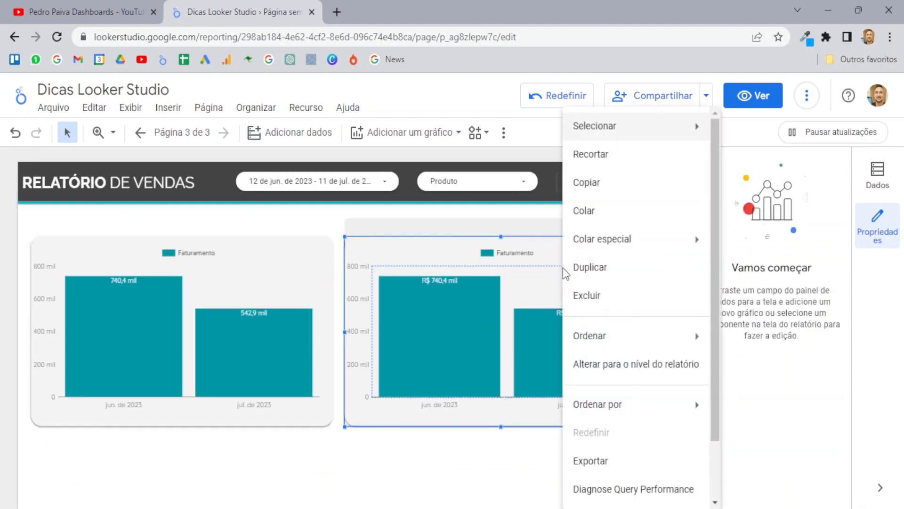
{"action": "mouse_move", "coordinate": [637, 132]}
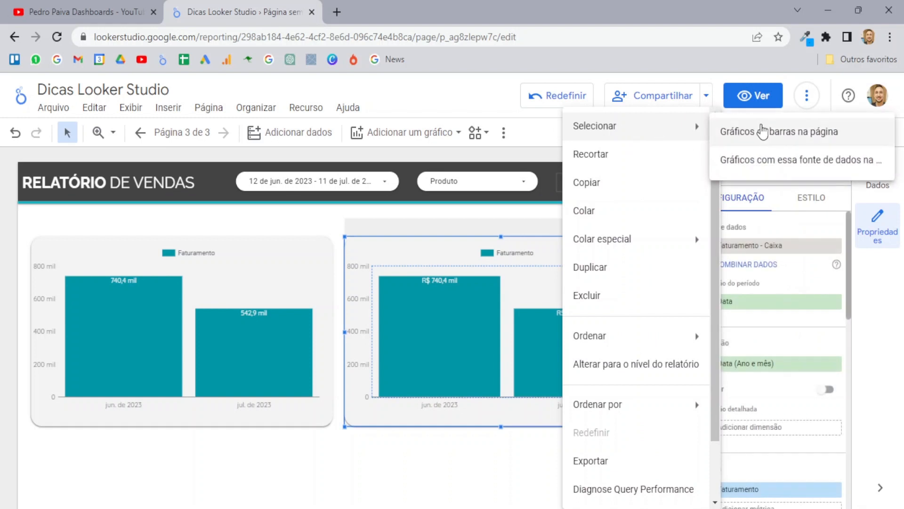
{"action": "left_click", "coordinate": [806, 137]}
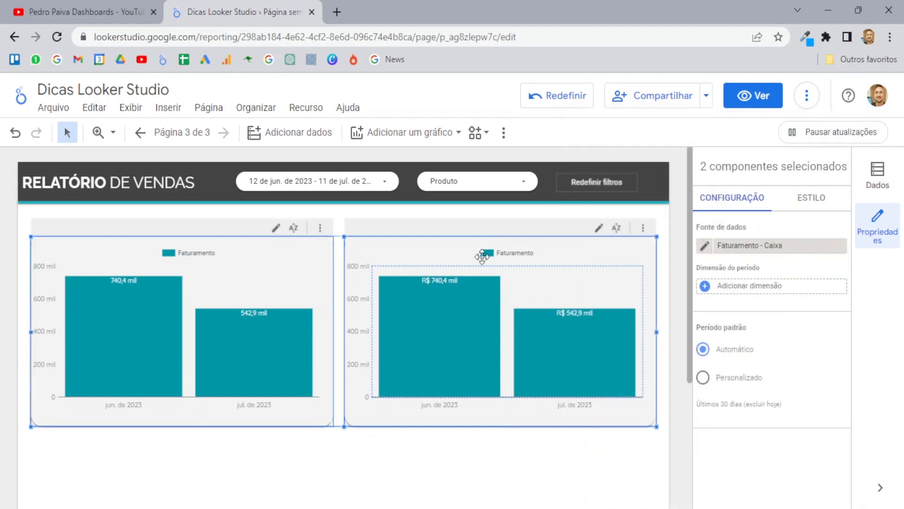
{"action": "scroll", "coordinate": [328, 282], "scroll_direction": "down", "scroll_amount": 4}
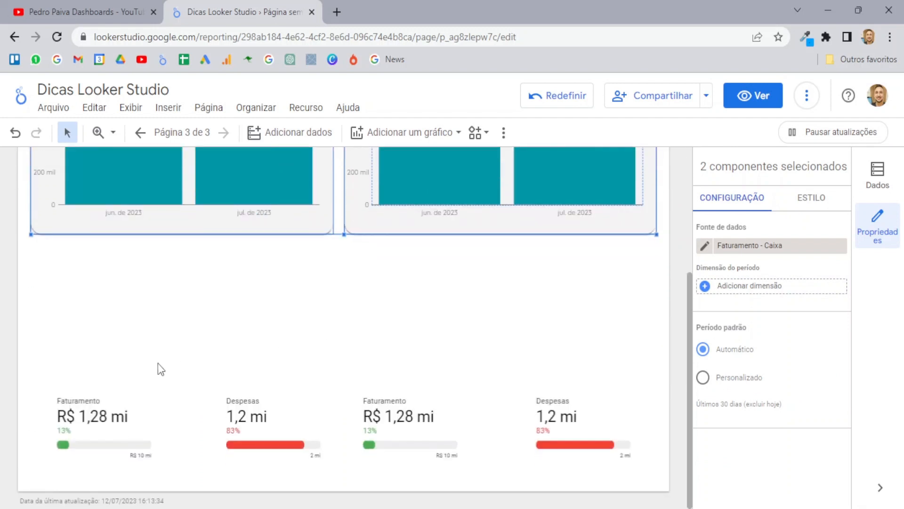
{"action": "scroll", "coordinate": [158, 364], "scroll_direction": "up", "scroll_amount": 4}
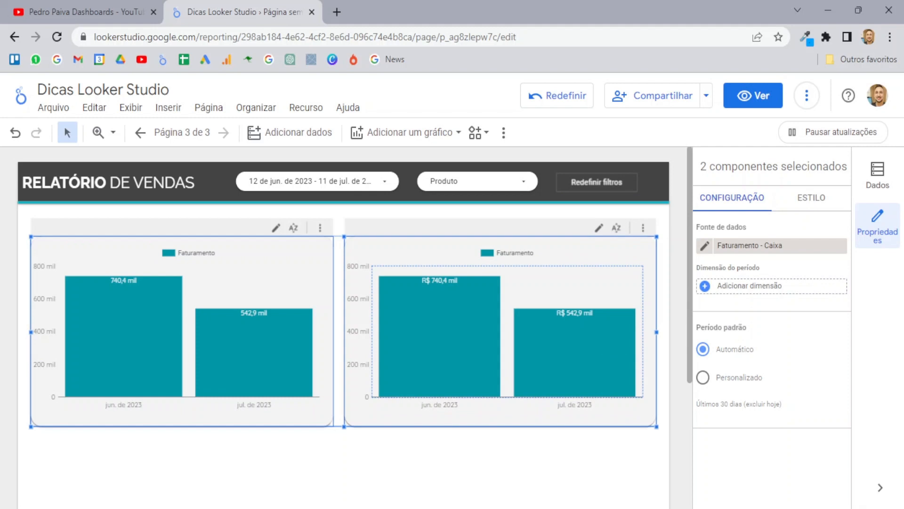
{"action": "scroll", "coordinate": [391, 323], "scroll_direction": "down", "scroll_amount": 4}
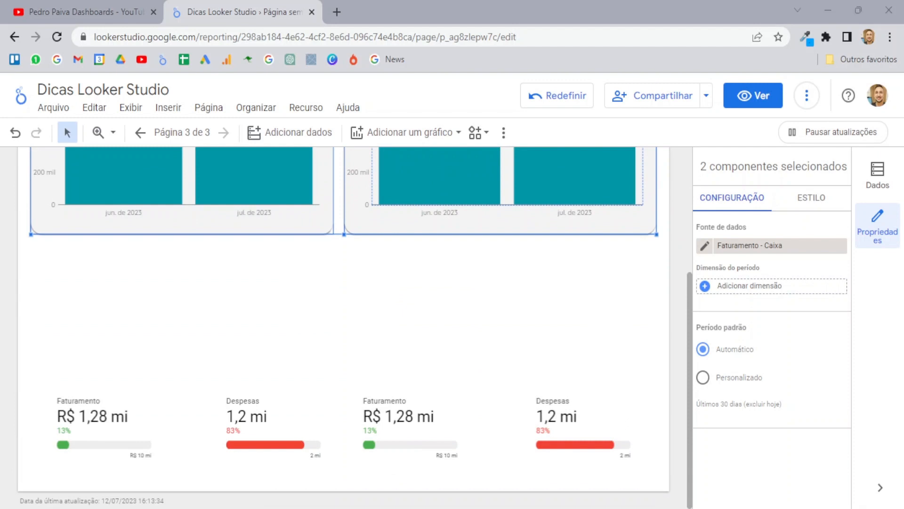
{"action": "left_click", "coordinate": [32, 349]}
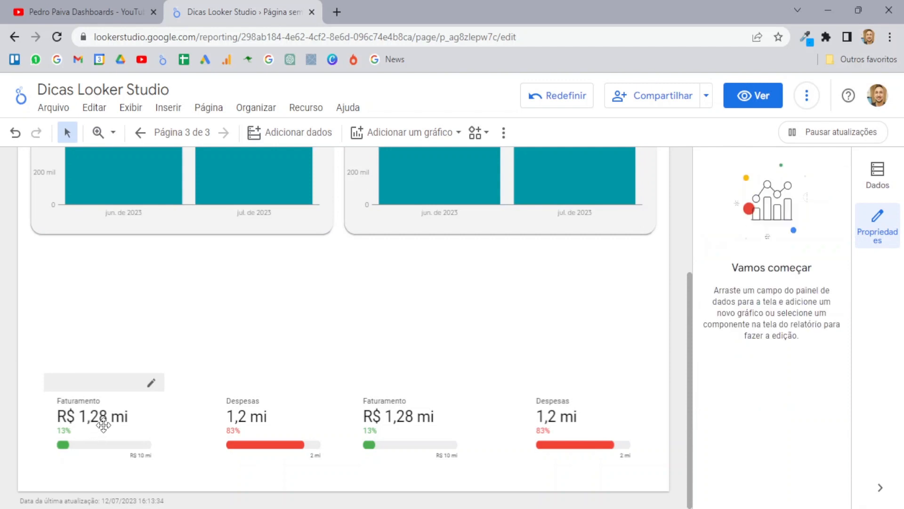
Step: Drag the two Faturamento and two Despesas scorecards roughly into one row
{"action": "left_click_drag", "start_coordinate": [101, 423], "coordinate": [106, 320]}
{"action": "left_click", "coordinate": [278, 428]}
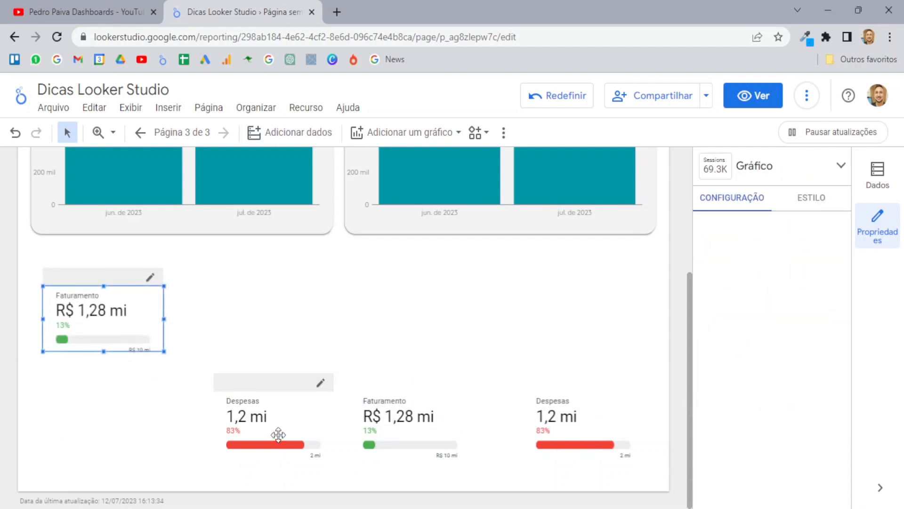
{"action": "left_click_drag", "start_coordinate": [279, 394], "coordinate": [281, 380]}
{"action": "left_click_drag", "start_coordinate": [403, 426], "coordinate": [416, 310]}
{"action": "left_click_drag", "start_coordinate": [566, 423], "coordinate": [566, 436]}
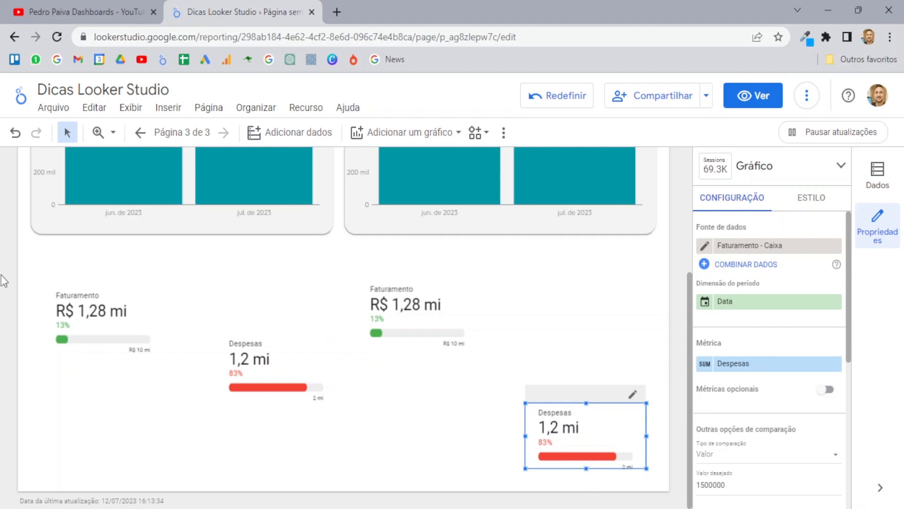
Step: Select all four scorecards and align them vertically on their middles
{"action": "left_click_drag", "start_coordinate": [9, 263], "coordinate": [616, 462]}
{"action": "right_click", "coordinate": [407, 319]}
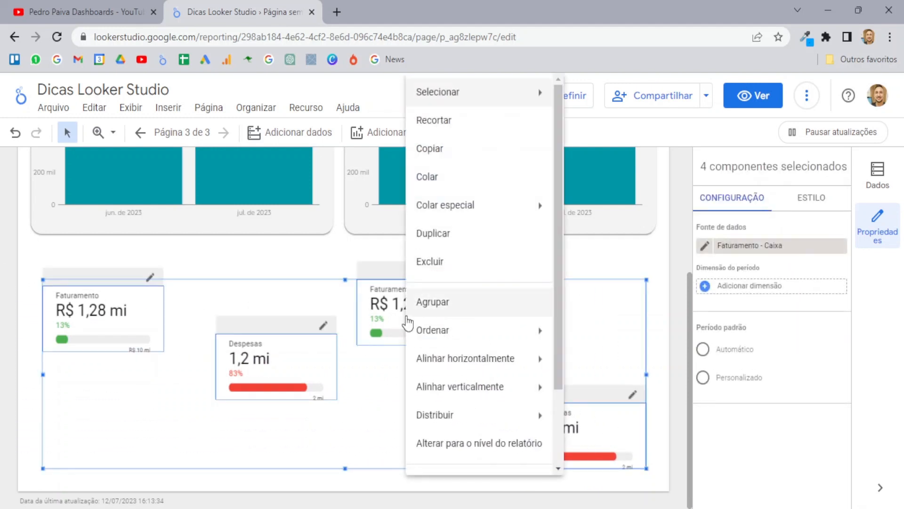
{"action": "mouse_move", "coordinate": [512, 358]}
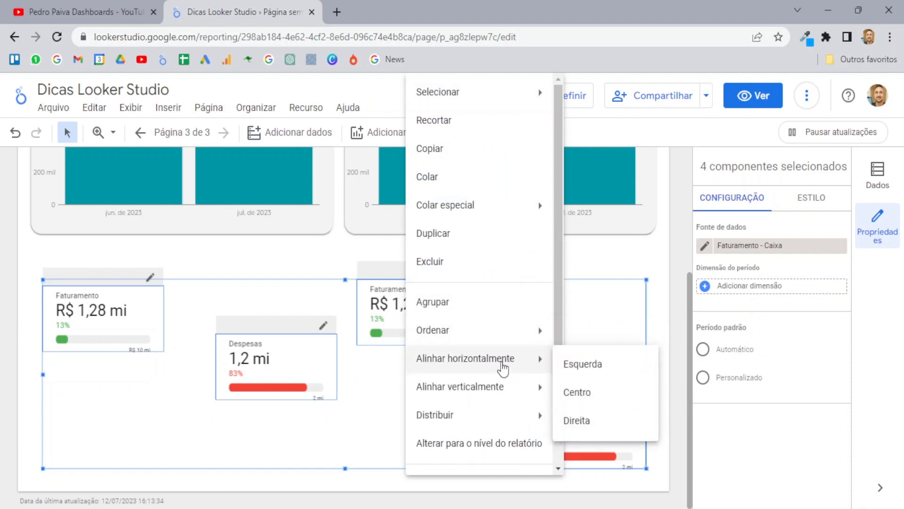
{"action": "mouse_move", "coordinate": [478, 397]}
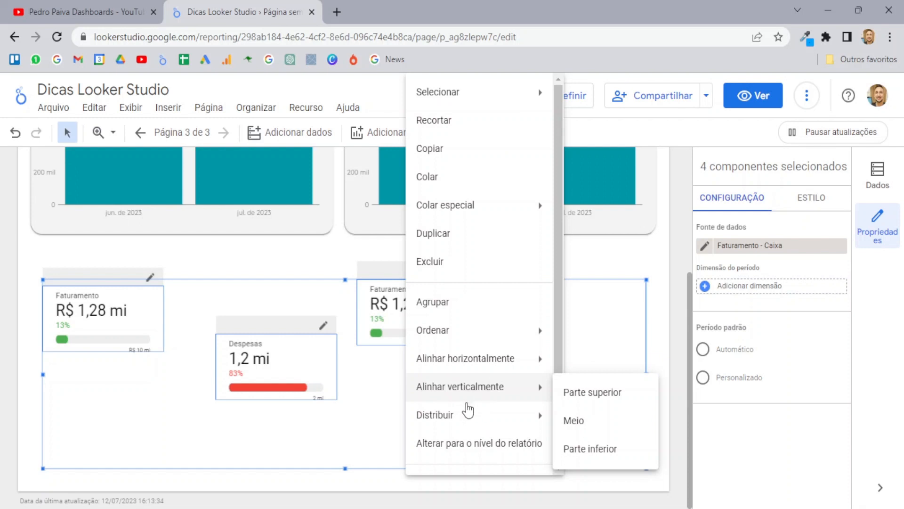
{"action": "mouse_move", "coordinate": [462, 424]}
{"action": "left_click", "coordinate": [591, 422]}
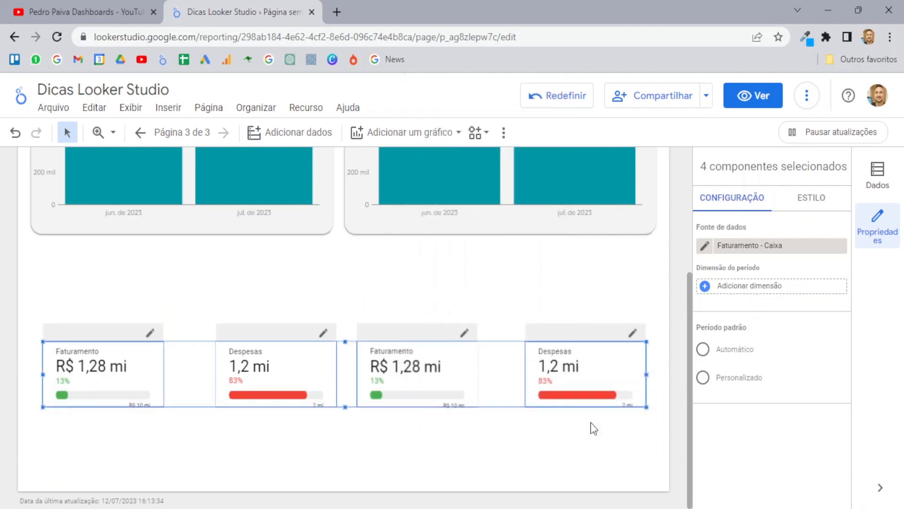
Step: Distribute the four scorecards evenly across the row horizontally
{"action": "right_click", "coordinate": [432, 379]}
{"action": "mouse_move", "coordinate": [435, 382]}
{"action": "mouse_move", "coordinate": [484, 416]}
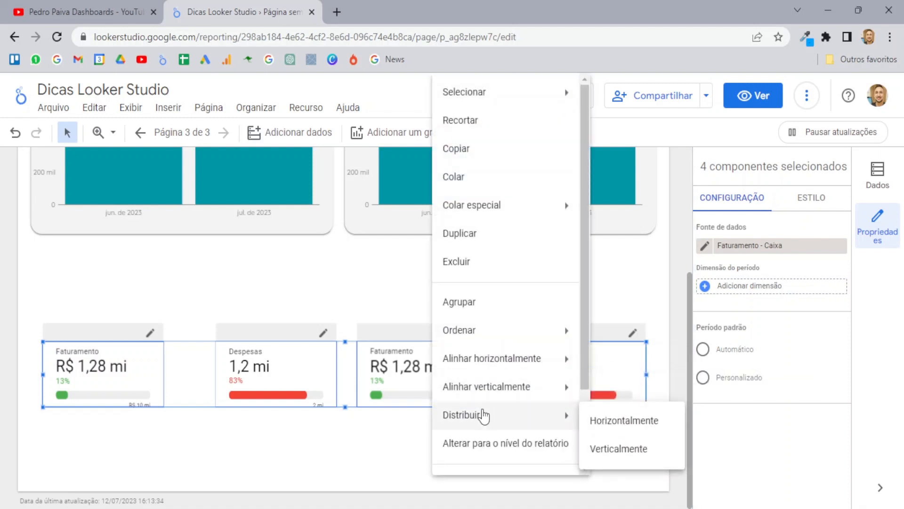
{"action": "left_click", "coordinate": [616, 429]}
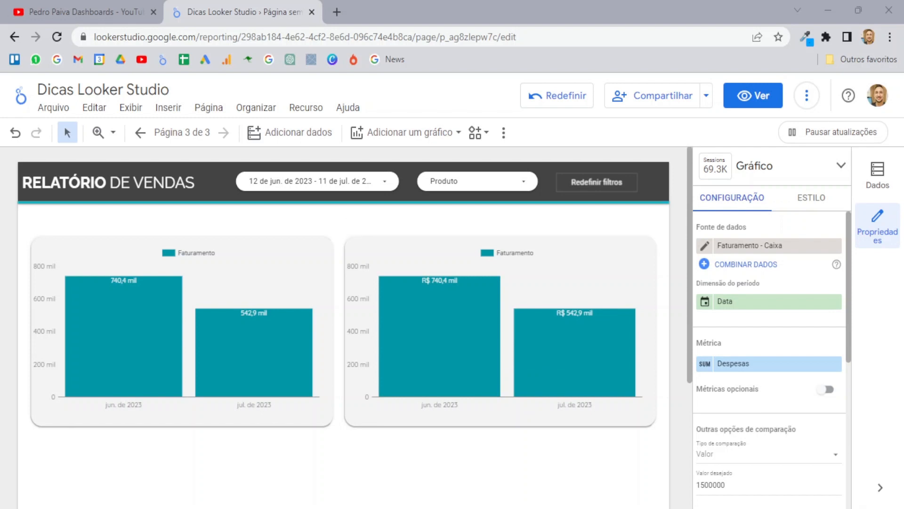
Step: Select the right revenue bar chart and open its ESTILO settings
{"action": "left_click", "coordinate": [358, 259]}
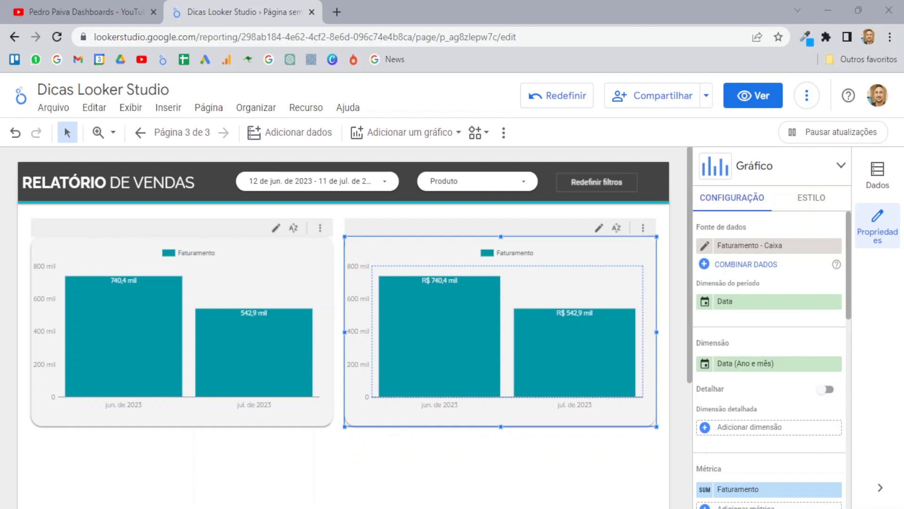
{"action": "mouse_move", "coordinate": [440, 333]}
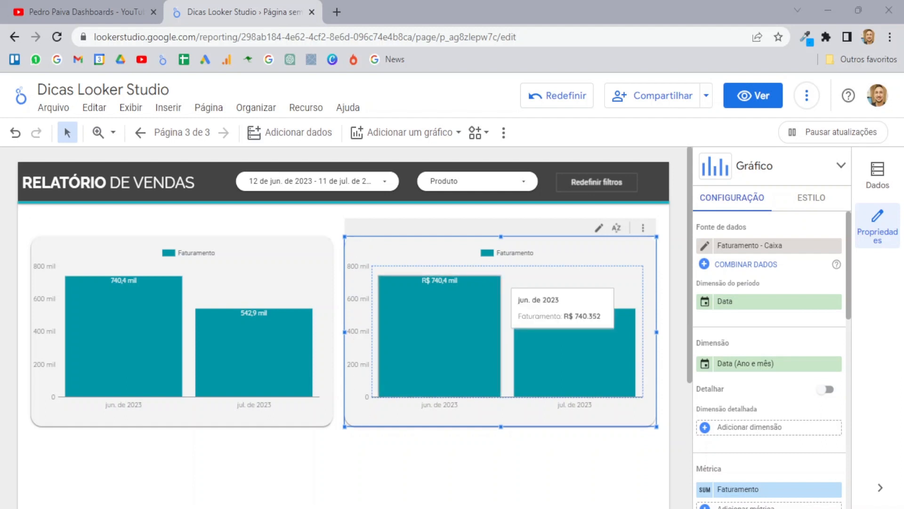
{"action": "mouse_move", "coordinate": [575, 353]}
{"action": "mouse_move", "coordinate": [466, 344]}
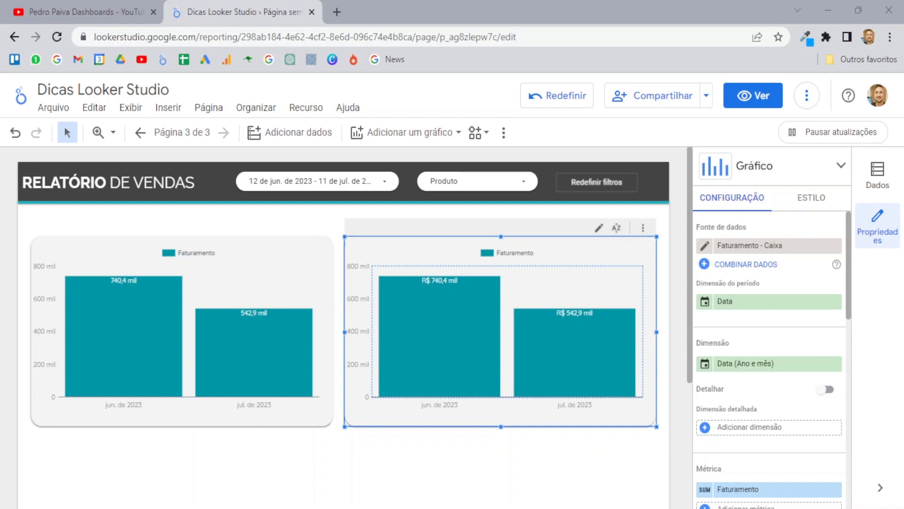
{"action": "left_click", "coordinate": [812, 200]}
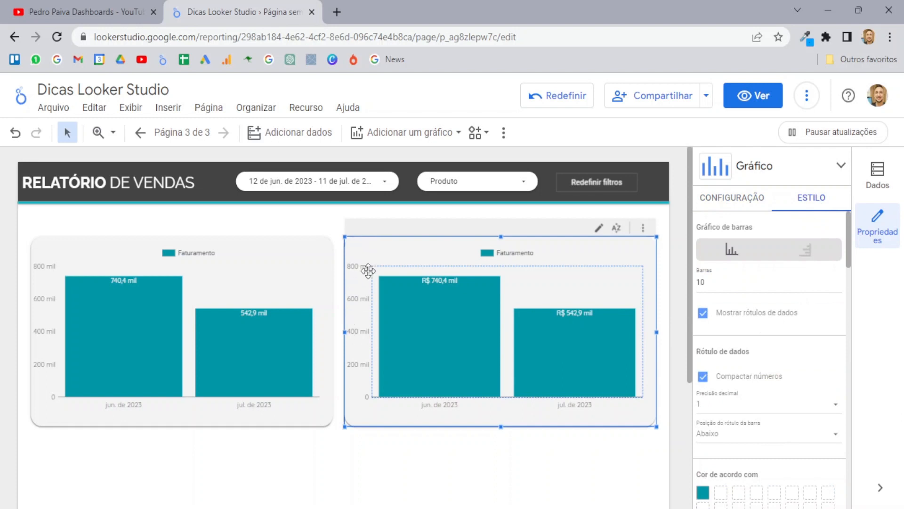
{"action": "scroll", "coordinate": [796, 348], "scroll_direction": "down", "scroll_amount": 4}
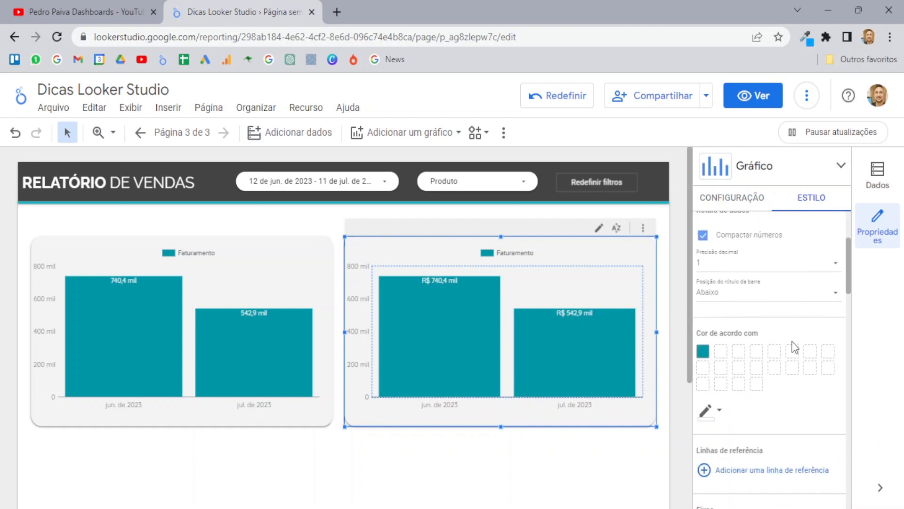
{"action": "scroll", "coordinate": [796, 348], "scroll_direction": "down", "scroll_amount": 5}
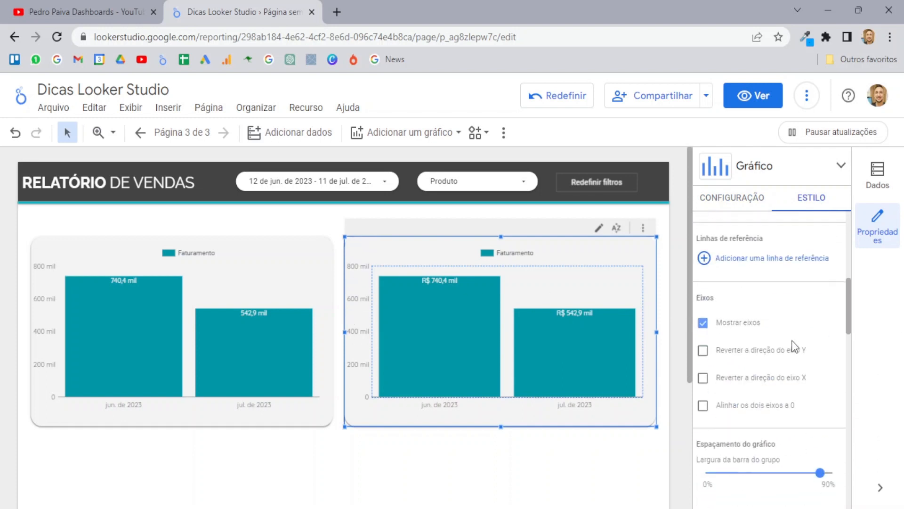
Step: Turn Mostrar eixos off and back on, then reveal the extra insert items
{"action": "left_click", "coordinate": [703, 323]}
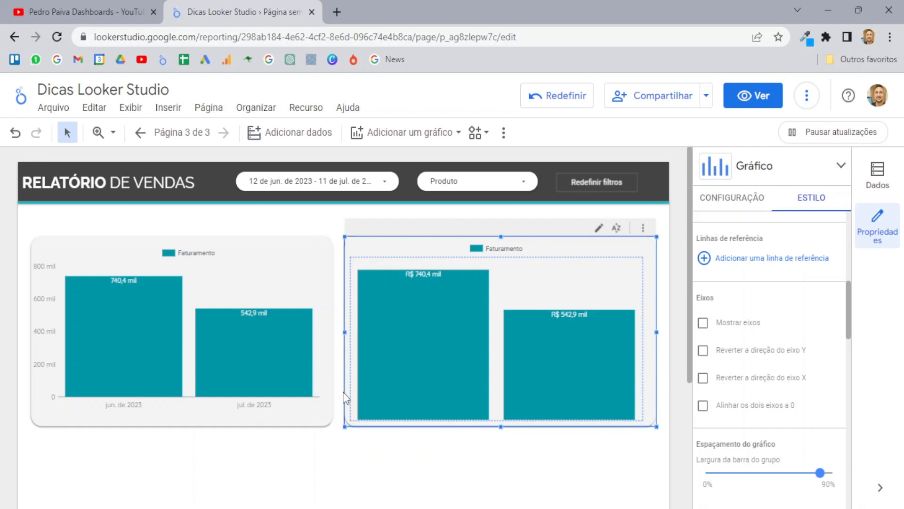
{"action": "left_click", "coordinate": [717, 327]}
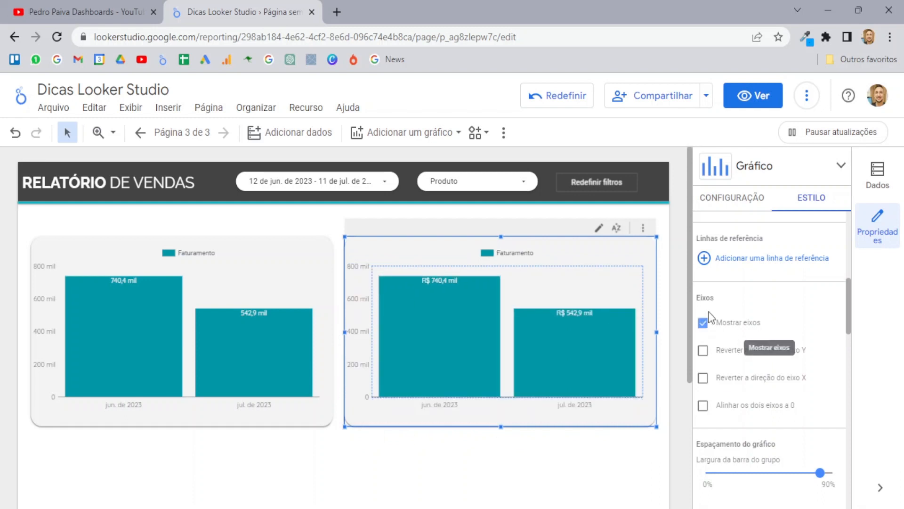
{"action": "left_click", "coordinate": [503, 133]}
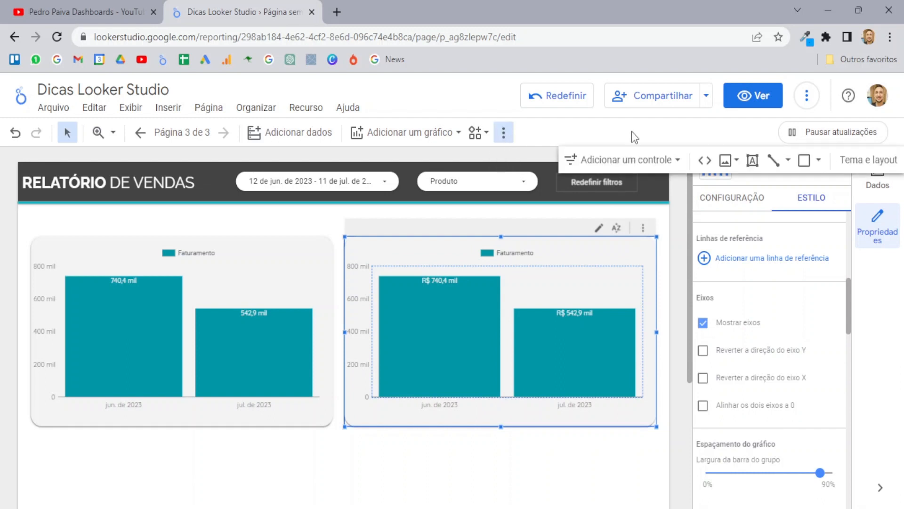
Step: Draw a light-grey filled rectangle over the right chart's Y-axis labels
{"action": "left_click", "coordinate": [804, 161]}
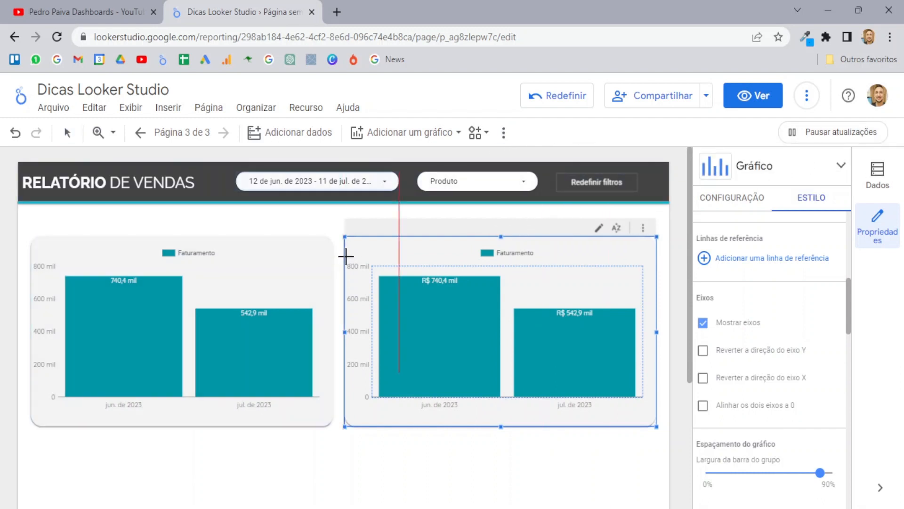
{"action": "left_click_drag", "start_coordinate": [346, 257], "coordinate": [359, 405]}
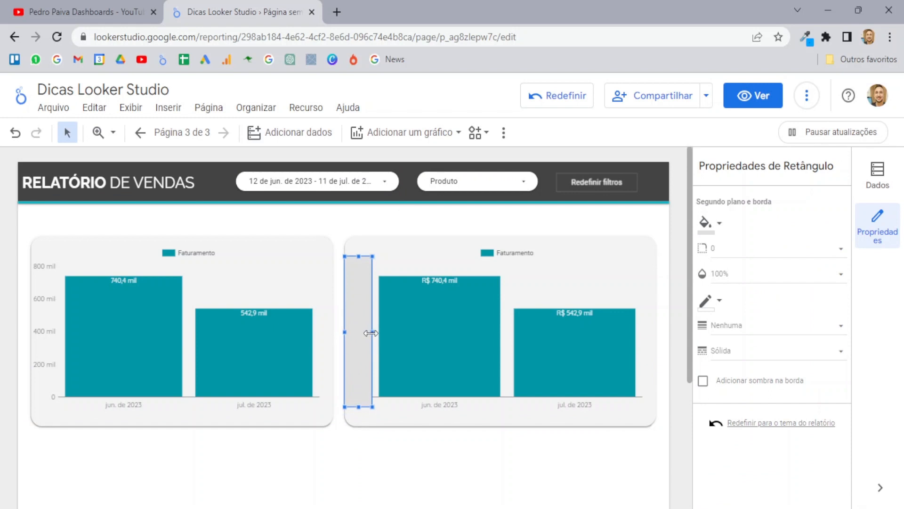
{"action": "left_click", "coordinate": [715, 227]}
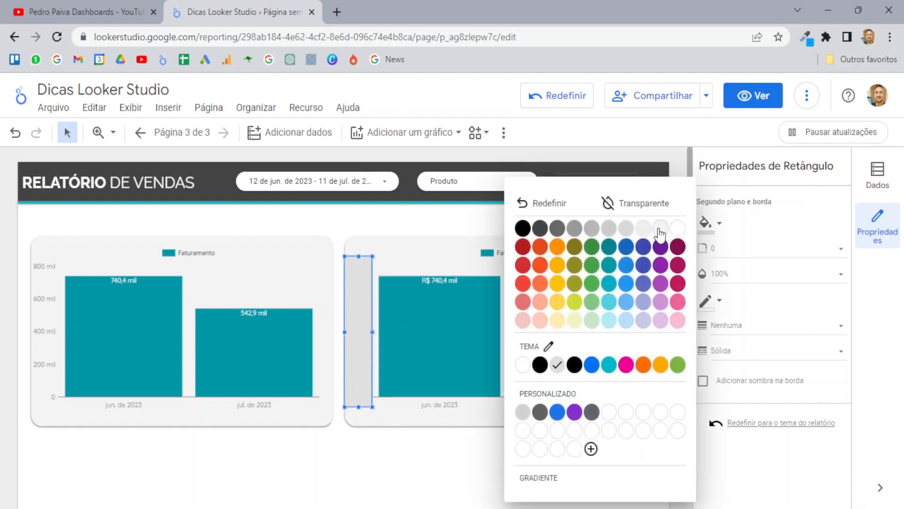
{"action": "left_click", "coordinate": [660, 233]}
{"action": "left_click", "coordinate": [413, 213]}
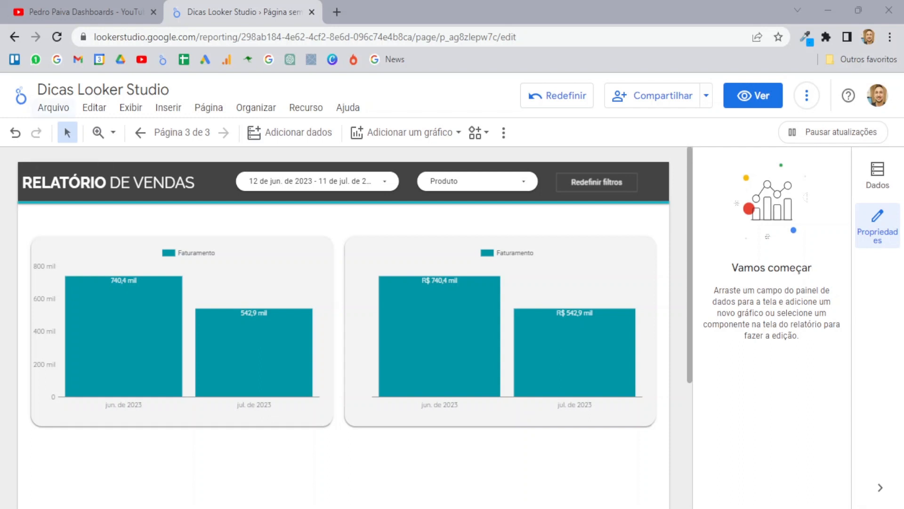
Step: Turn on manual publishing in the report's publishing settings and save it
{"action": "left_click", "coordinate": [59, 111]}
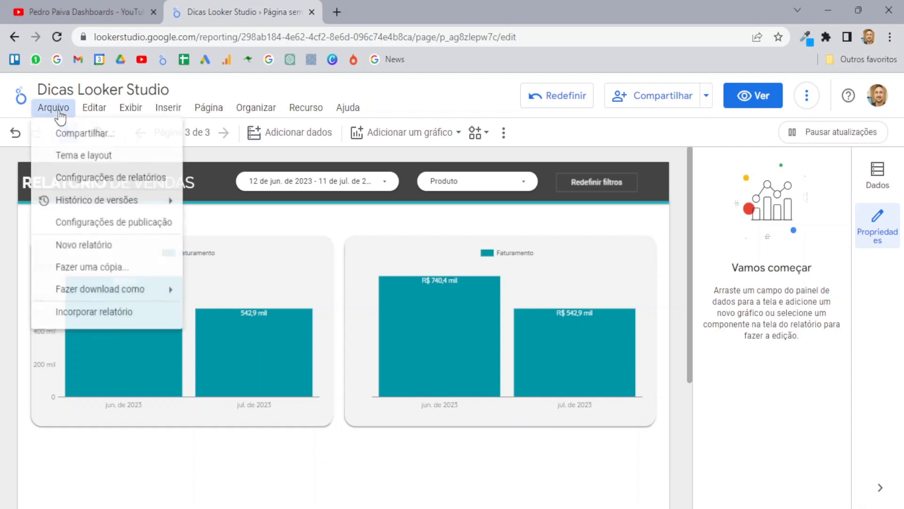
{"action": "left_click", "coordinate": [99, 226]}
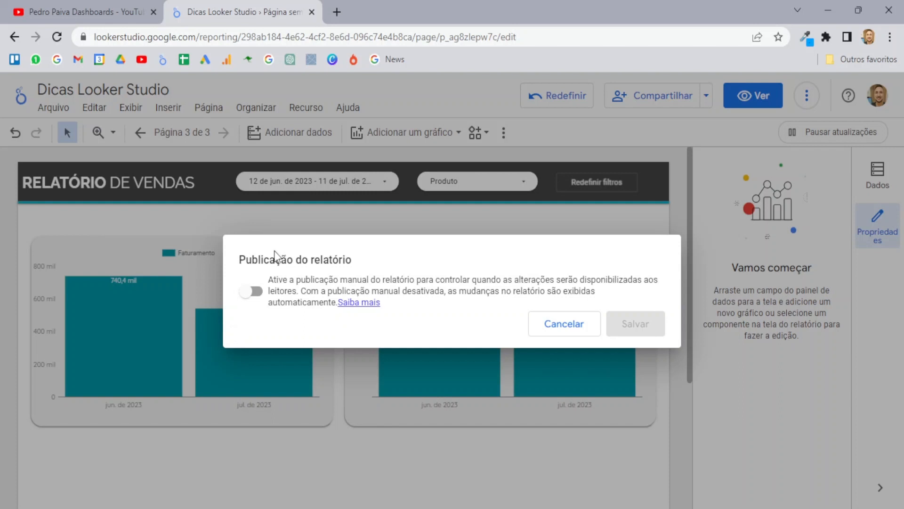
{"action": "left_click", "coordinate": [252, 291]}
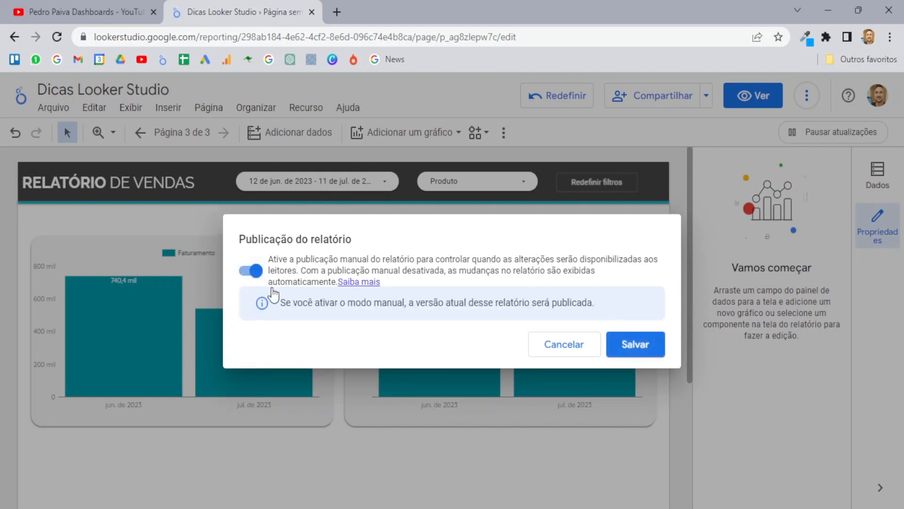
{"action": "left_click", "coordinate": [648, 354]}
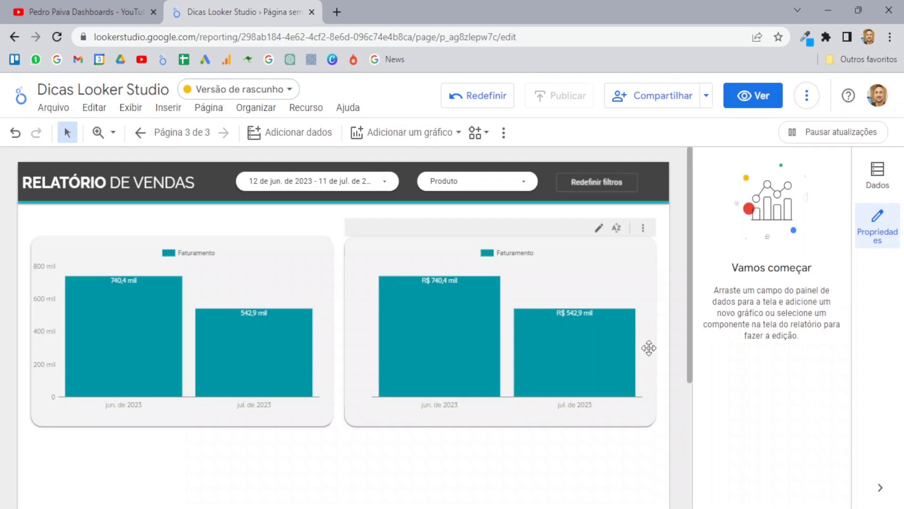
Step: Move the left revenue bar chart below the right chart
{"action": "left_click", "coordinate": [289, 91]}
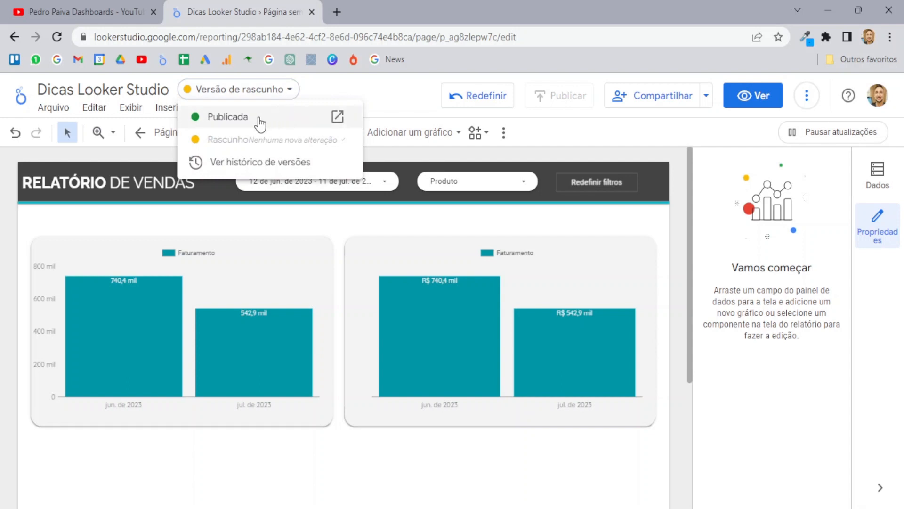
{"action": "left_click", "coordinate": [342, 88]}
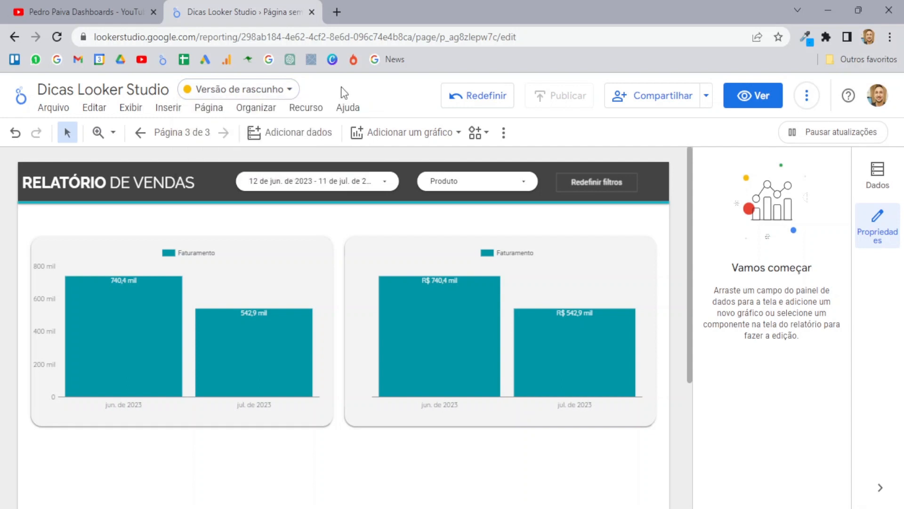
{"action": "scroll", "coordinate": [292, 262], "scroll_direction": "down", "scroll_amount": 1}
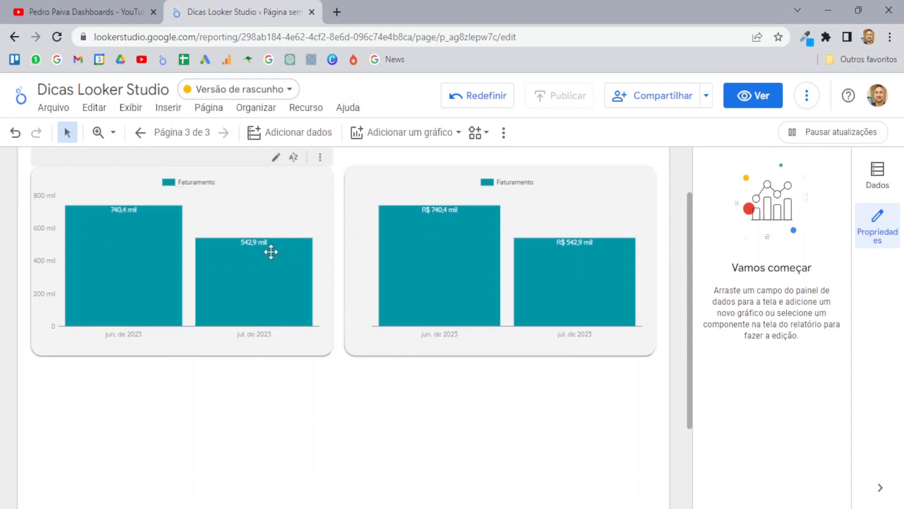
{"action": "scroll", "coordinate": [47, 318], "scroll_direction": "up", "scroll_amount": 1}
{"action": "scroll", "coordinate": [256, 186], "scroll_direction": "down", "scroll_amount": 1}
{"action": "left_click", "coordinate": [256, 186]}
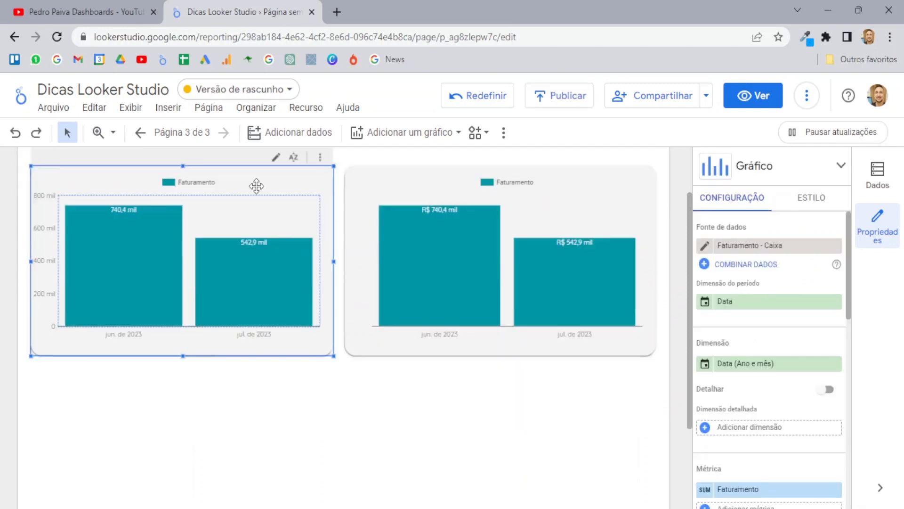
{"action": "left_click_drag", "start_coordinate": [256, 186], "coordinate": [575, 398]}
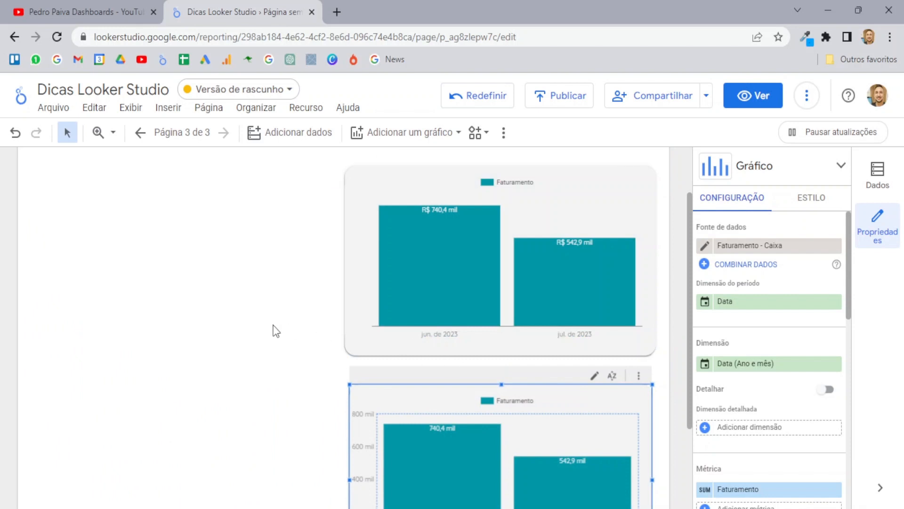
Step: Publish the report's current draft version with Publicar
{"action": "scroll", "coordinate": [275, 329], "scroll_direction": "up", "scroll_amount": 1}
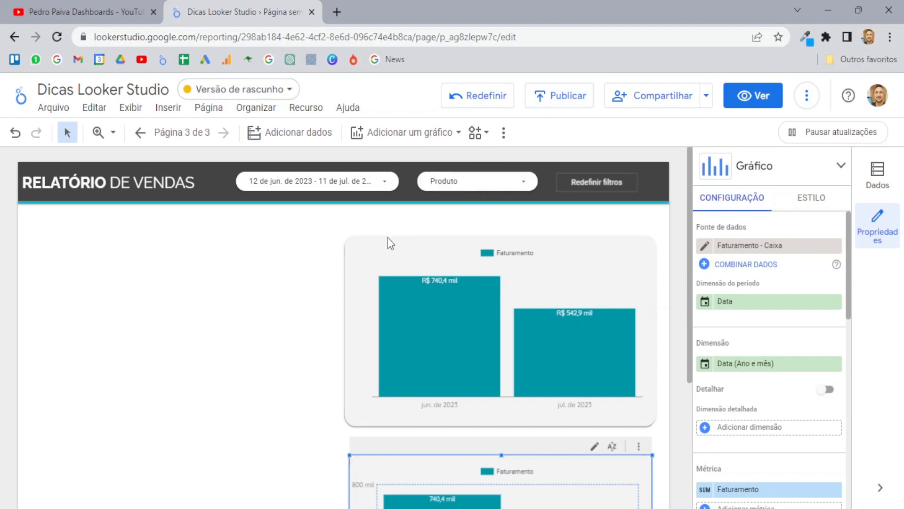
{"action": "left_click", "coordinate": [554, 106]}
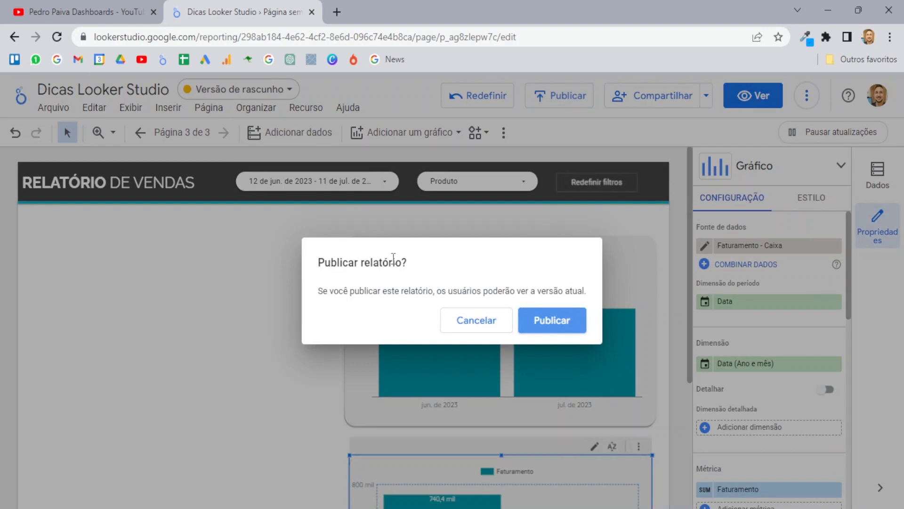
{"action": "left_click", "coordinate": [569, 324]}
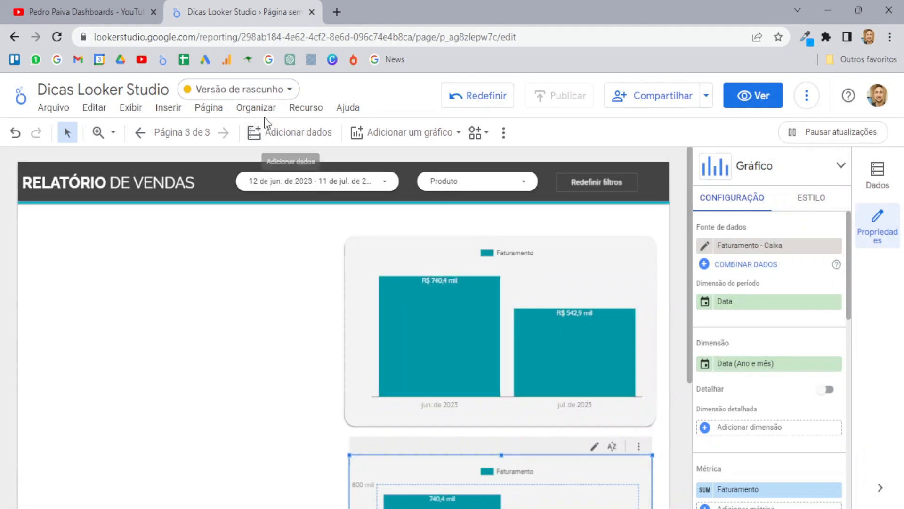
Step: Switch from Versão de rascunho to the Publicada version and scroll through it
{"action": "left_click", "coordinate": [285, 94]}
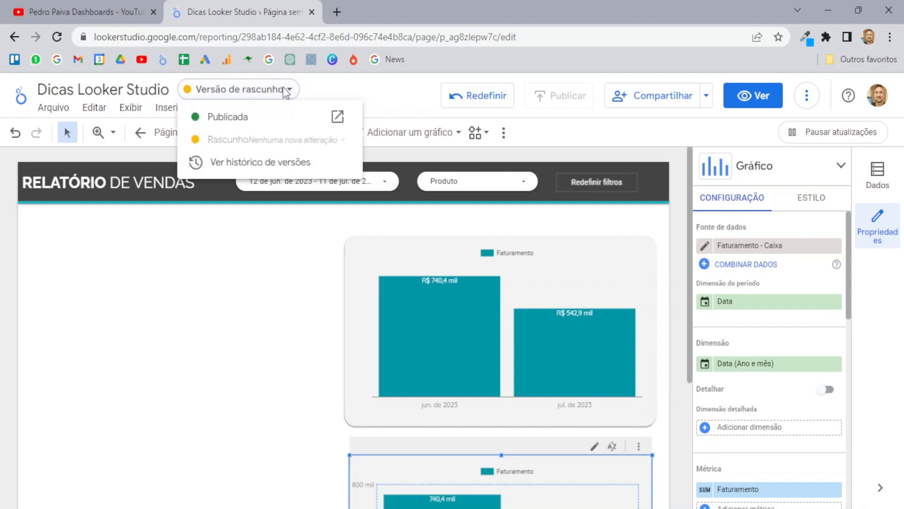
{"action": "left_click", "coordinate": [239, 118]}
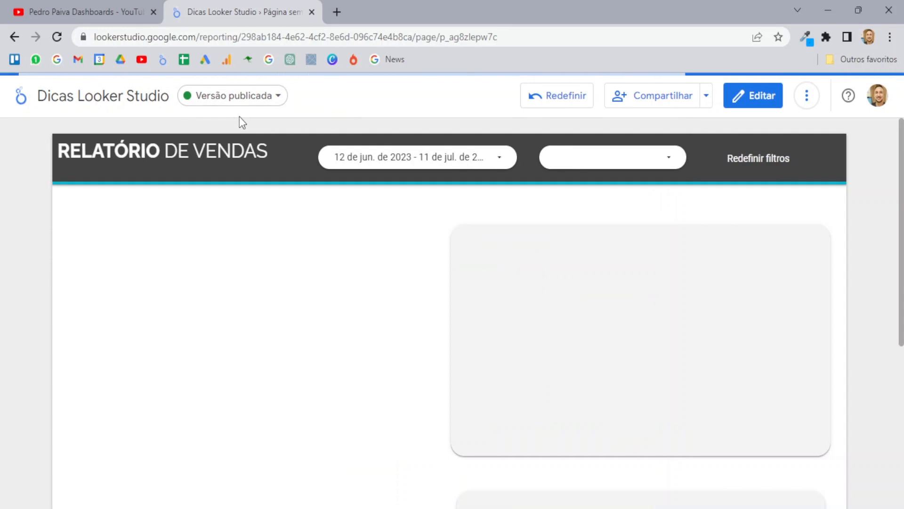
{"action": "scroll", "coordinate": [504, 287], "scroll_direction": "down", "scroll_amount": 6}
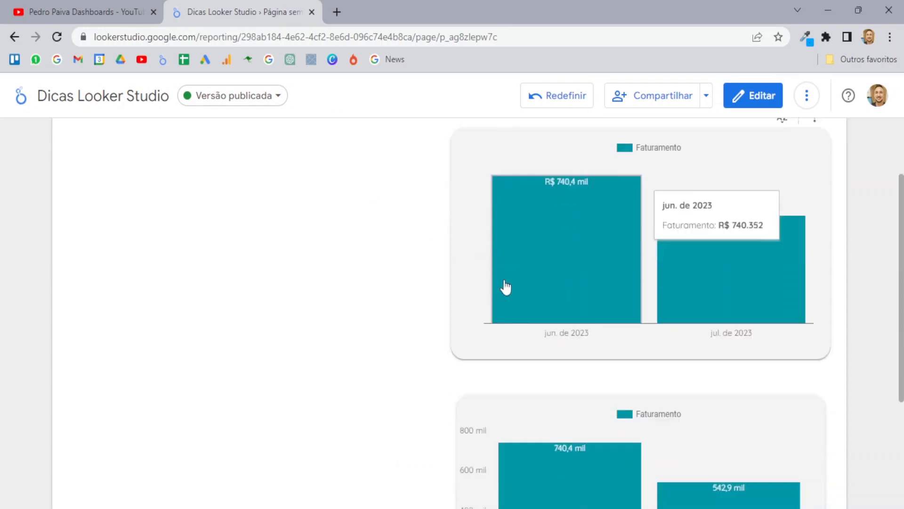
{"action": "scroll", "coordinate": [612, 292], "scroll_direction": "up", "scroll_amount": 6}
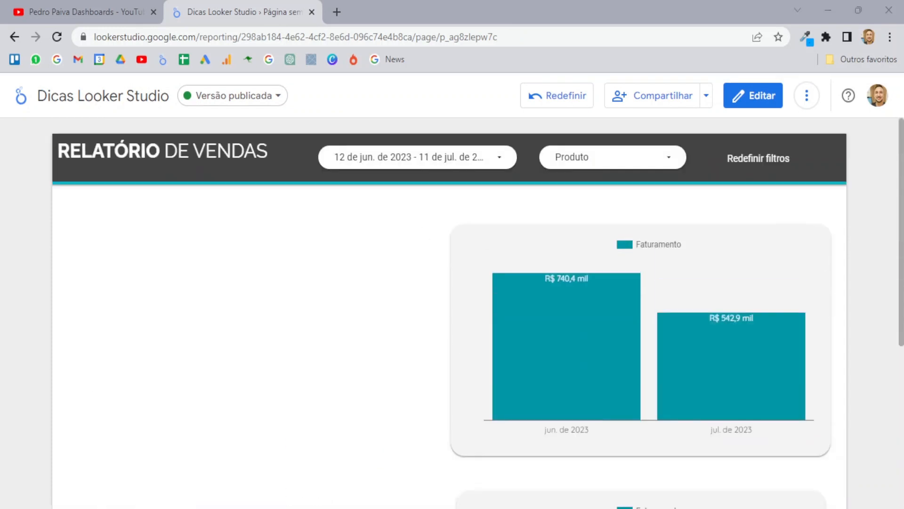
Step: Return to edit mode and save Configurações de publicação with manual publication switched off
{"action": "left_click", "coordinate": [754, 97]}
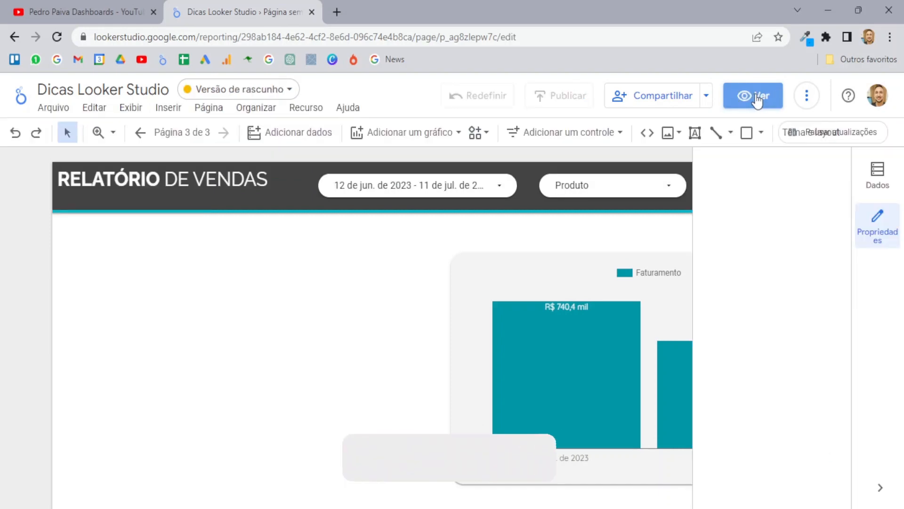
{"action": "left_click", "coordinate": [59, 107]}
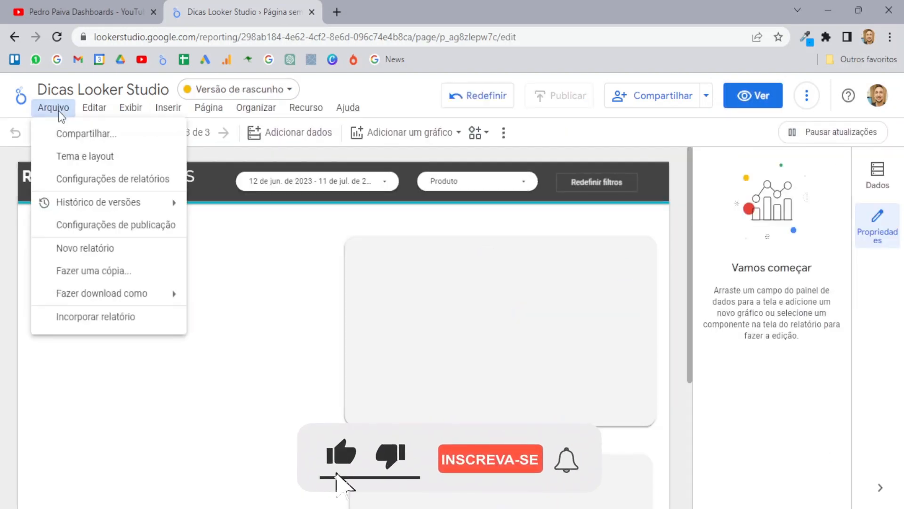
{"action": "left_click", "coordinate": [103, 225]}
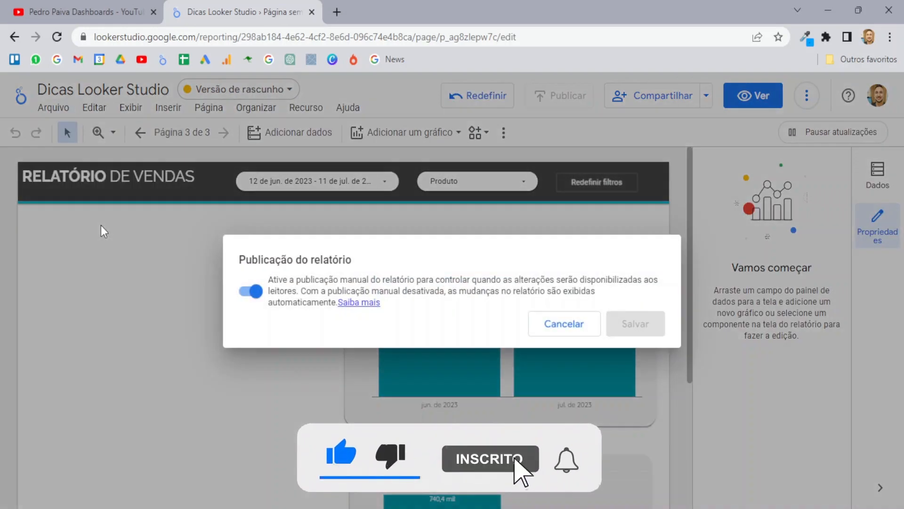
{"action": "left_click", "coordinate": [257, 292]}
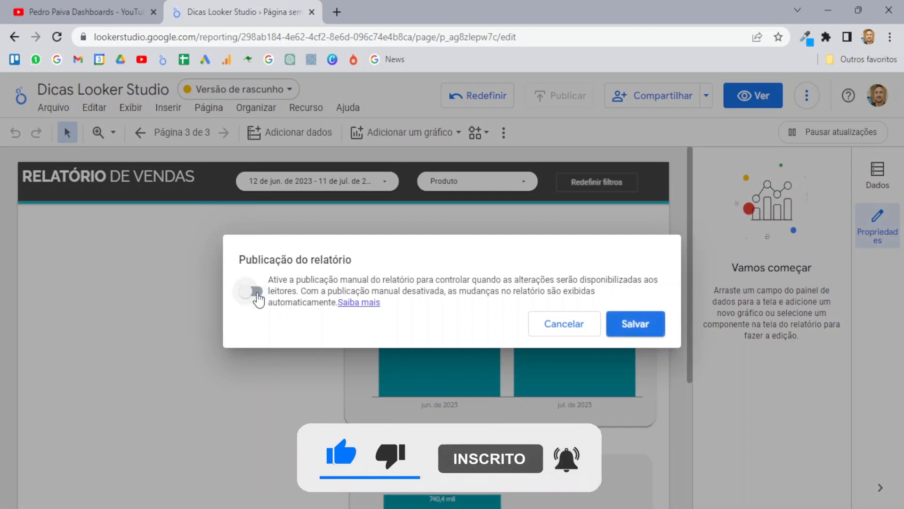
{"action": "left_click", "coordinate": [636, 326]}
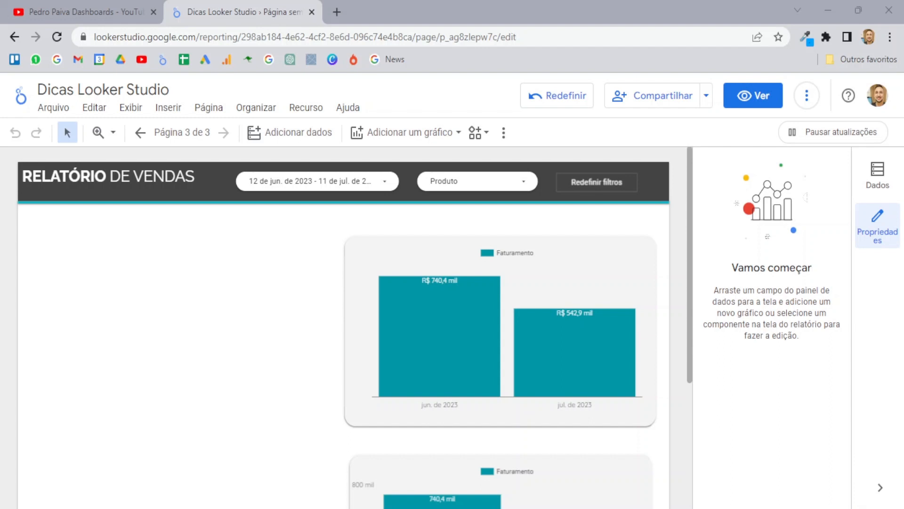
Step: Open Configurações de relatórios from the canvas context menu and scroll through it
{"action": "right_click", "coordinate": [232, 311]}
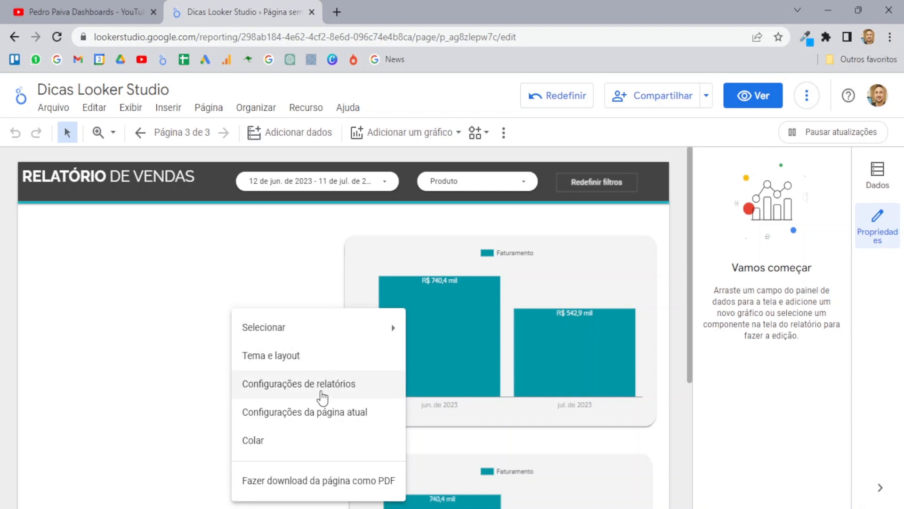
{"action": "left_click", "coordinate": [304, 388]}
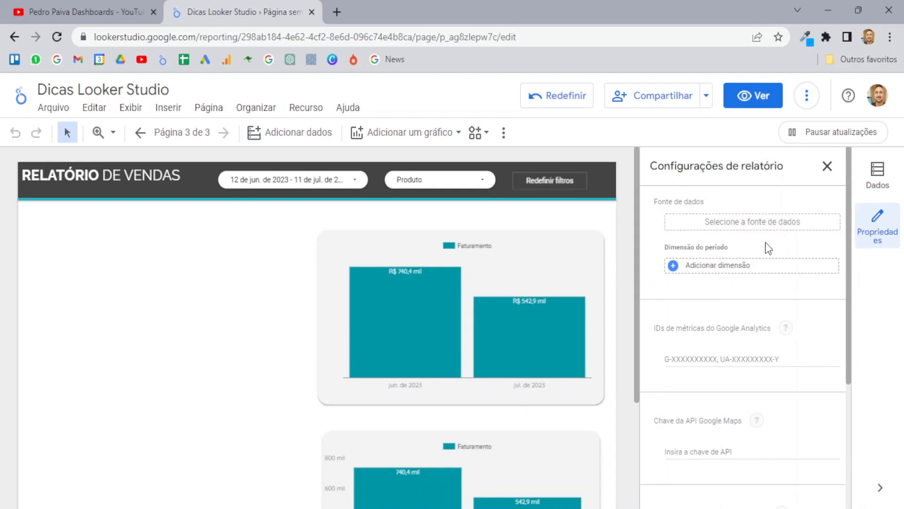
{"action": "scroll", "coordinate": [765, 243], "scroll_direction": "down", "scroll_amount": 4}
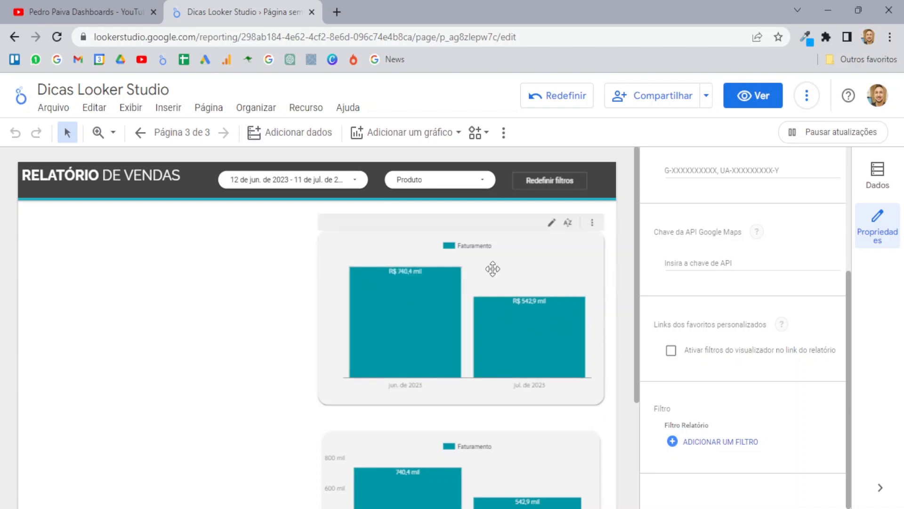
{"action": "scroll", "coordinate": [506, 244], "scroll_direction": "down", "scroll_amount": 3}
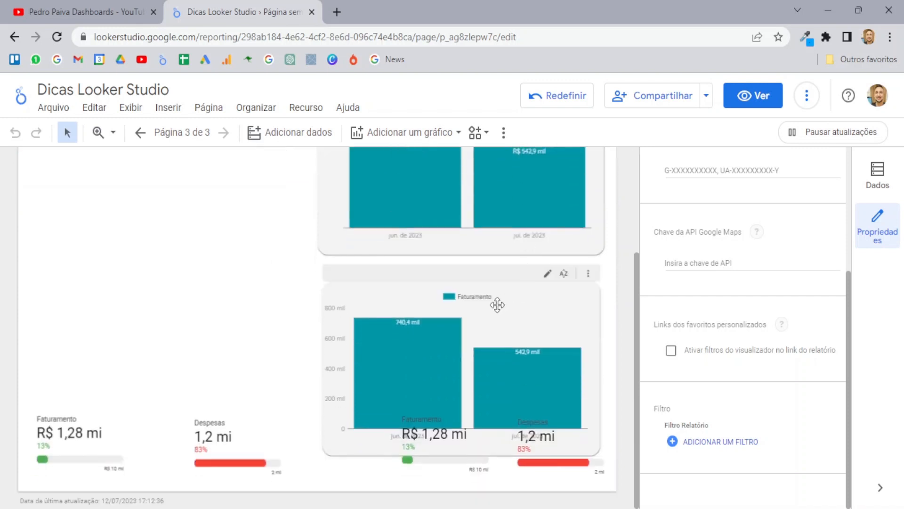
{"action": "scroll", "coordinate": [483, 350], "scroll_direction": "up", "scroll_amount": 3}
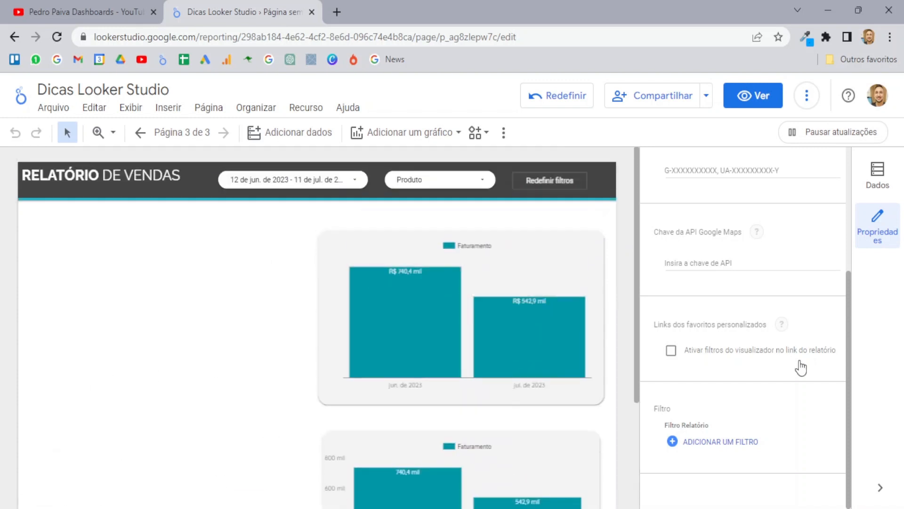
Step: Start a filter with ADICIONAR UM FILTRO, close it unsaved, and select the date-range control
{"action": "left_click", "coordinate": [719, 443]}
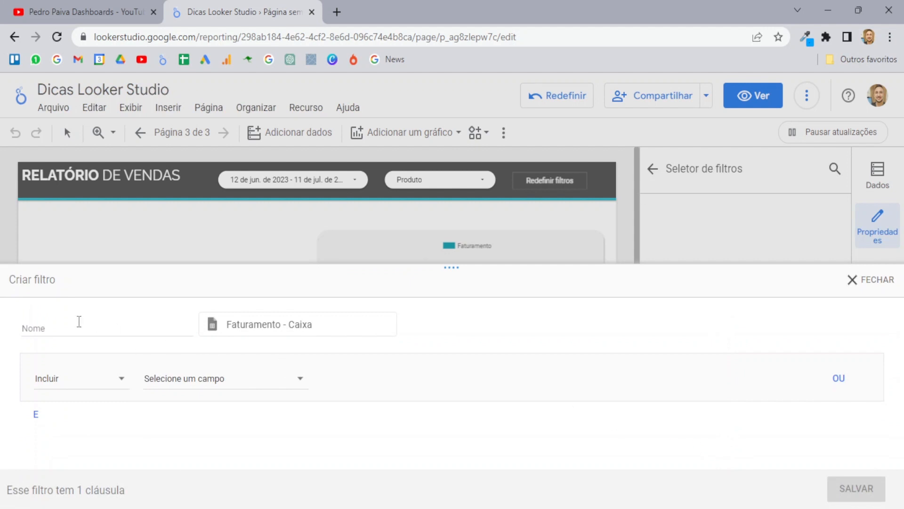
{"action": "left_click", "coordinate": [63, 323]}
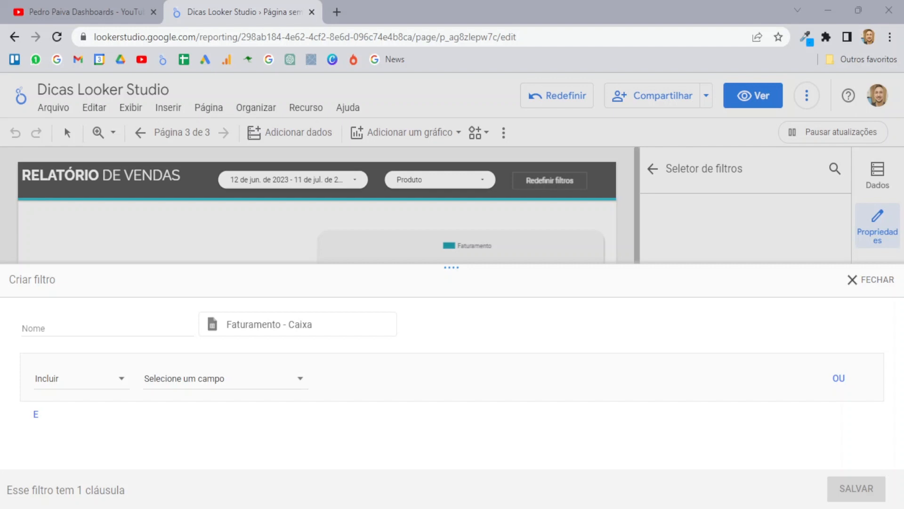
{"action": "left_click", "coordinate": [869, 279]}
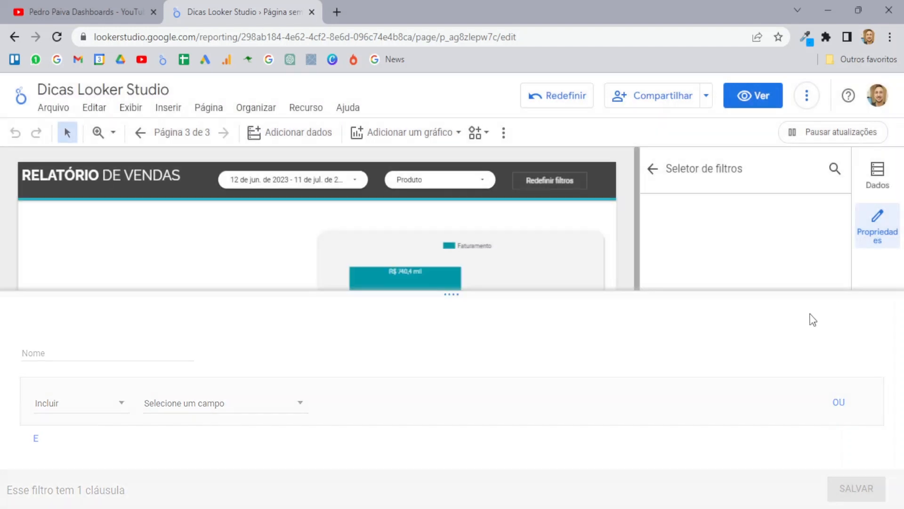
{"action": "left_click", "coordinate": [652, 168]}
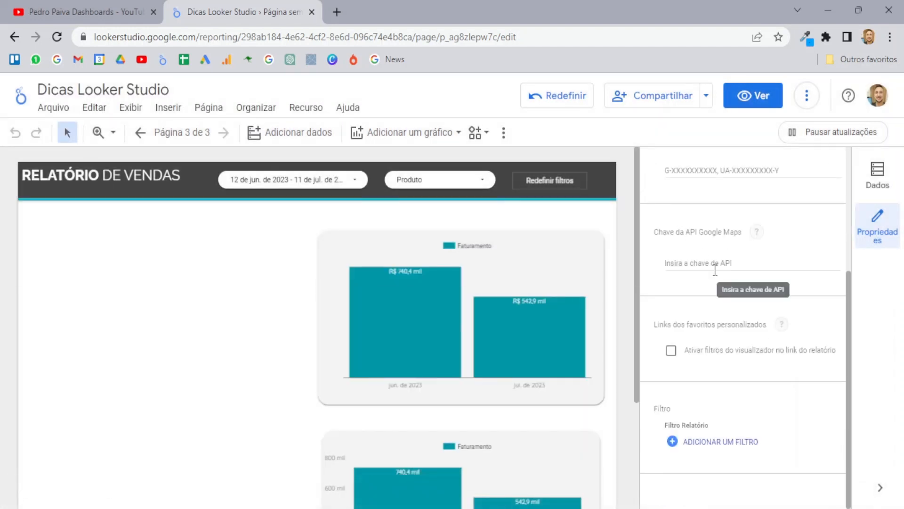
{"action": "scroll", "coordinate": [714, 278], "scroll_direction": "up", "scroll_amount": 3}
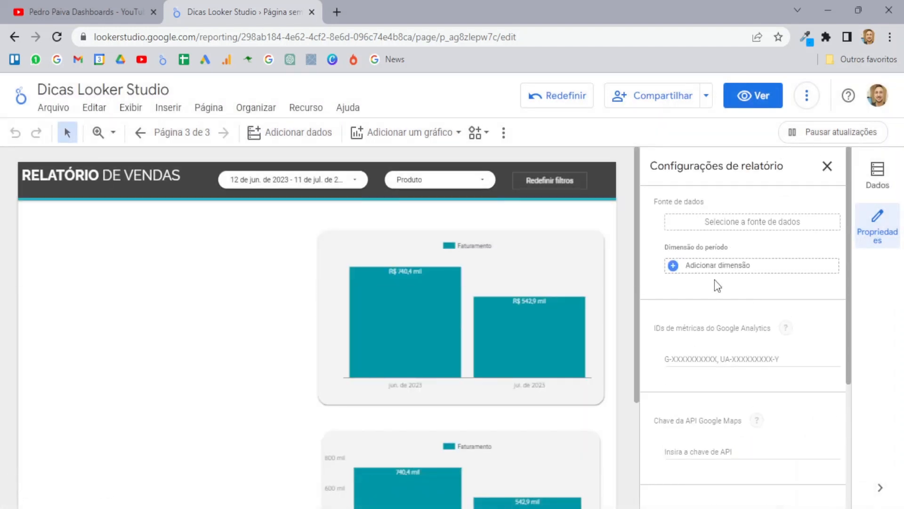
{"action": "left_click", "coordinate": [291, 178]}
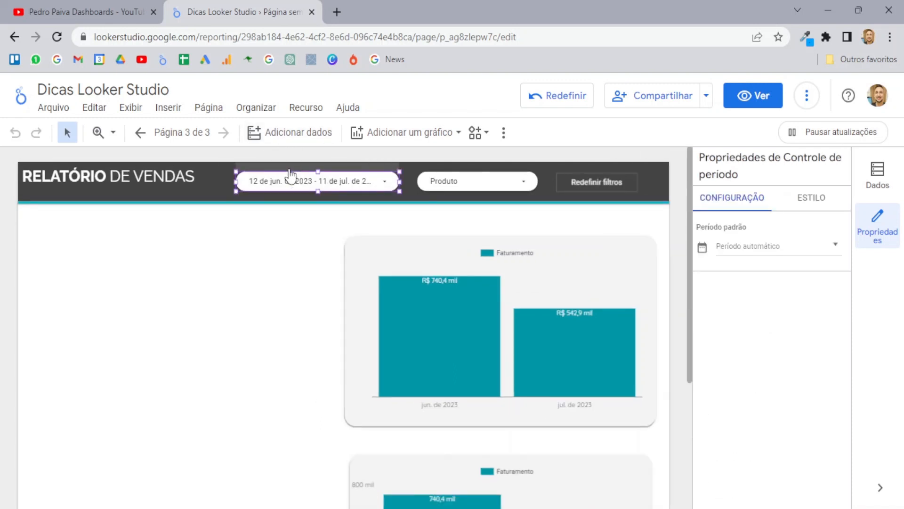
Step: Delete the date control; set report data source Faturamento - Caixa, period dimension Data
{"action": "key", "text": "Delete"}
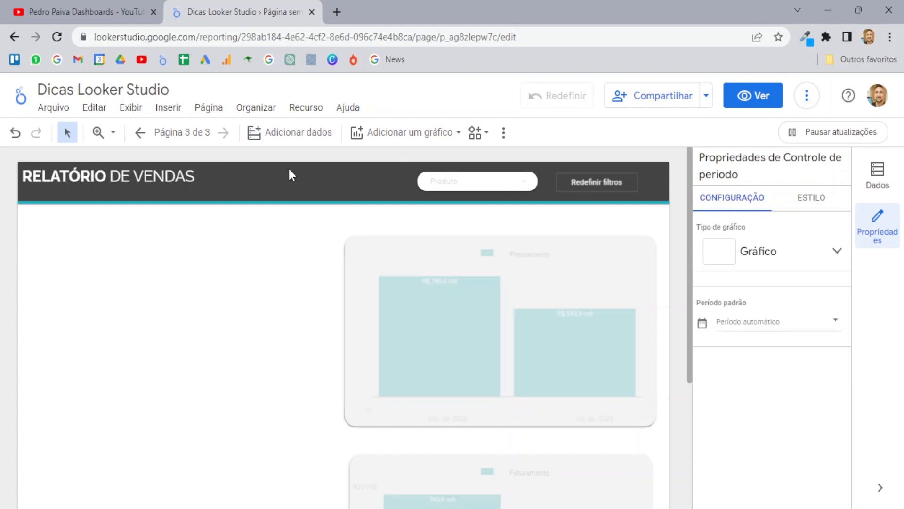
{"action": "right_click", "coordinate": [235, 309]}
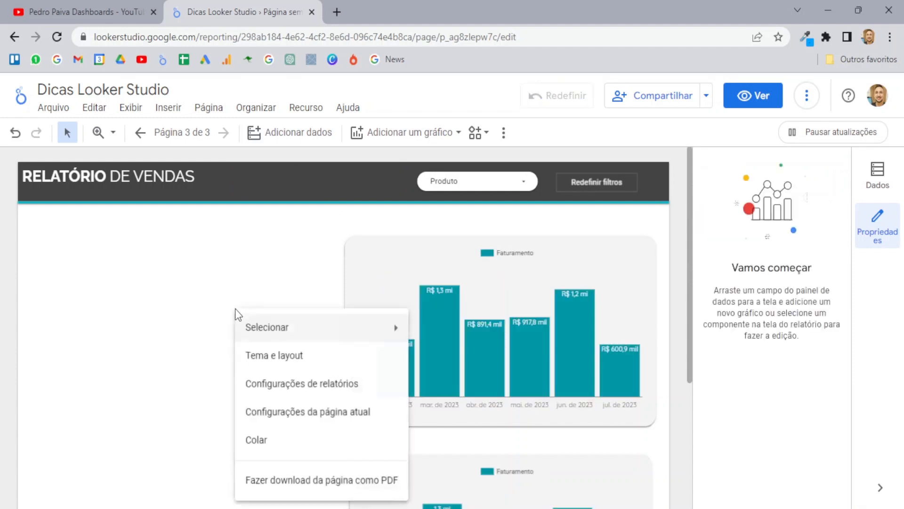
{"action": "left_click", "coordinate": [319, 390]}
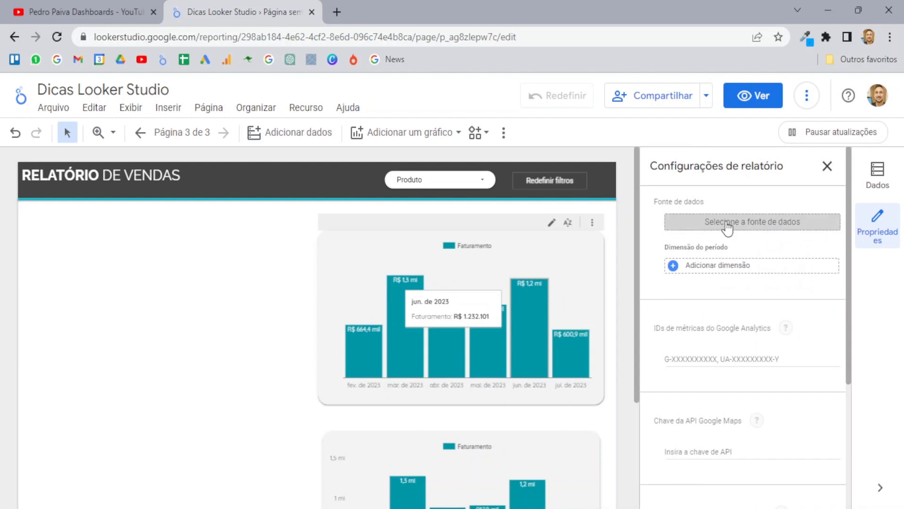
{"action": "left_click", "coordinate": [727, 226]}
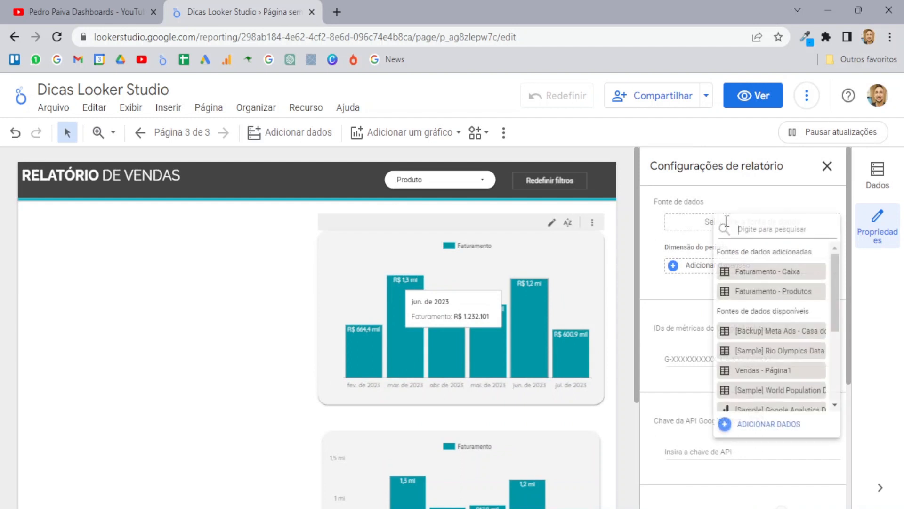
{"action": "left_click", "coordinate": [781, 278]}
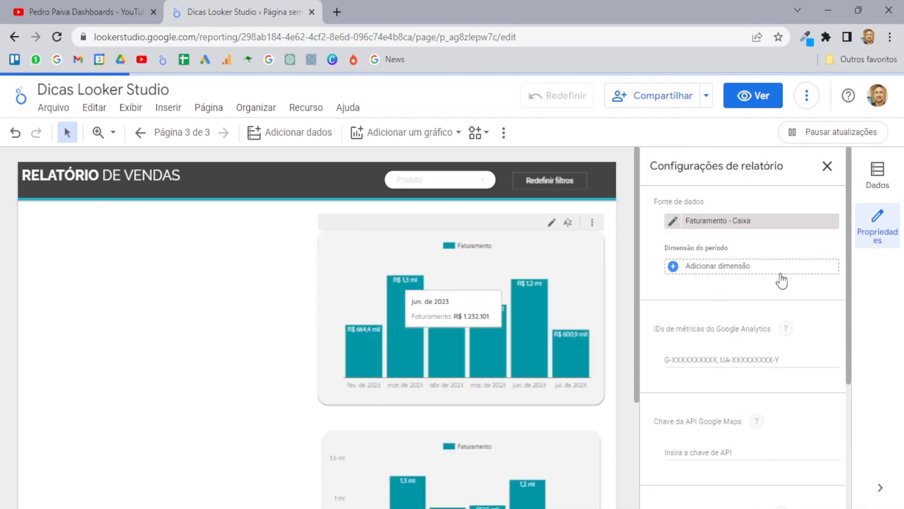
{"action": "left_click", "coordinate": [720, 263]}
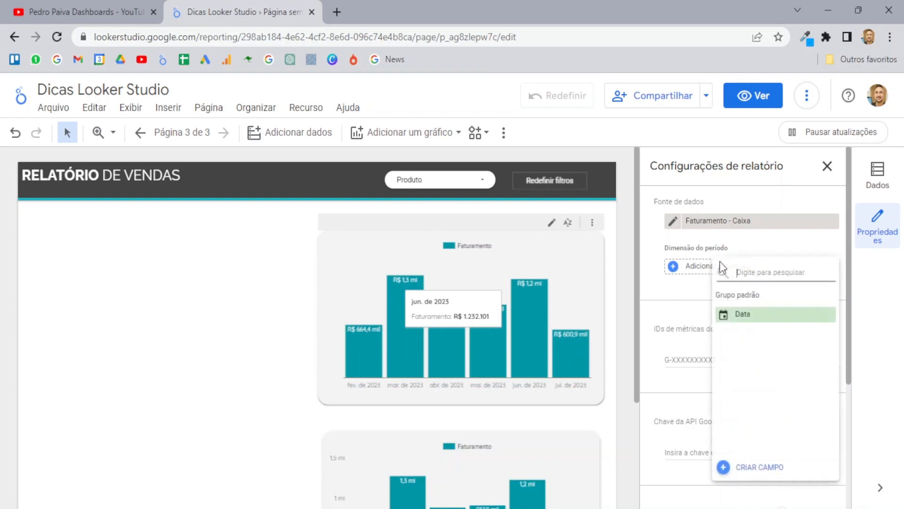
{"action": "left_click", "coordinate": [769, 315]}
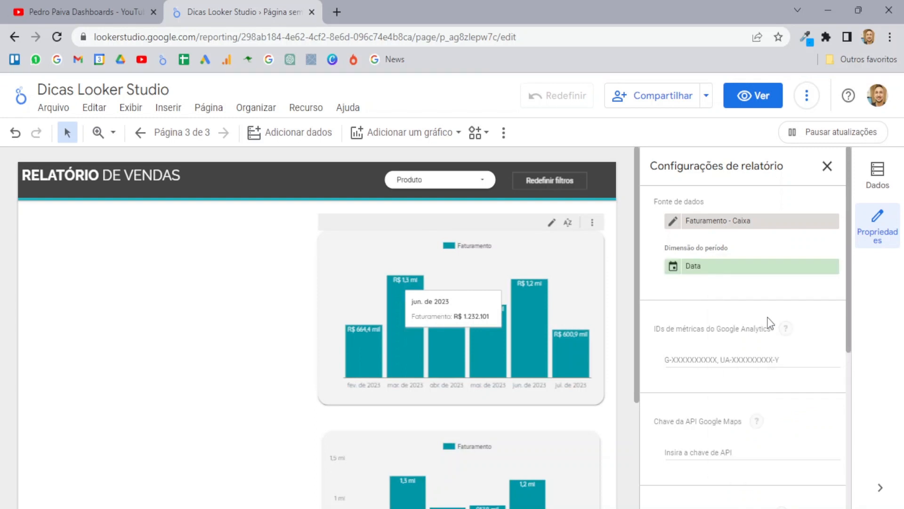
Step: Set the default period to Personalizado, dismiss the date picker, and return to report settings
{"action": "scroll", "coordinate": [810, 257], "scroll_direction": "down", "scroll_amount": 5}
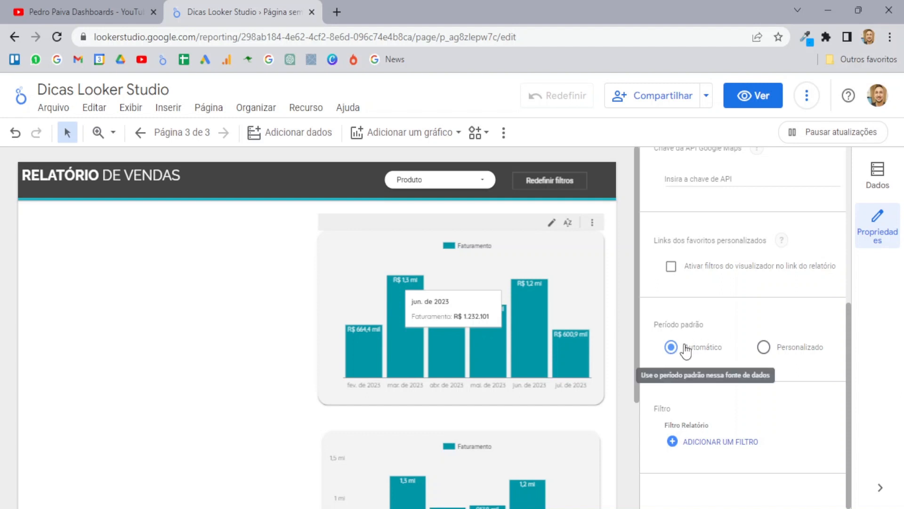
{"action": "left_click", "coordinate": [764, 347]}
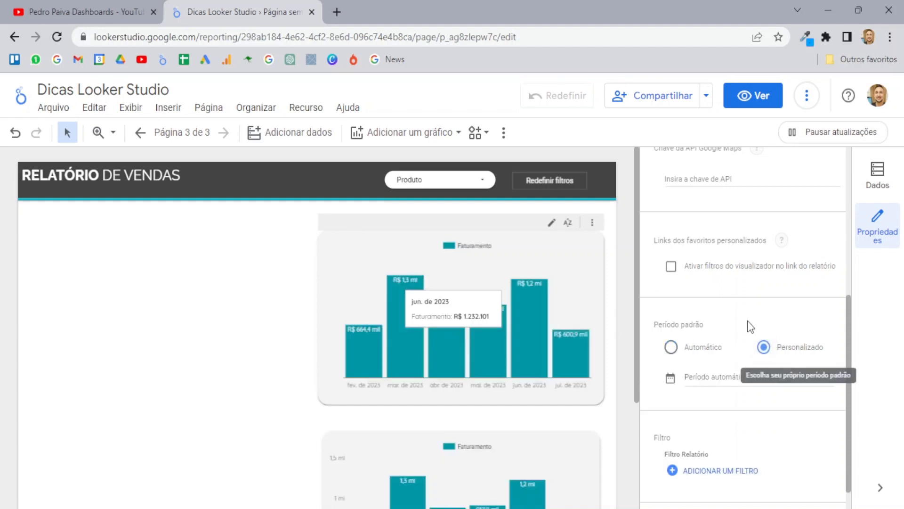
{"action": "scroll", "coordinate": [754, 339], "scroll_direction": "down", "scroll_amount": 1}
{"action": "left_click", "coordinate": [750, 354]}
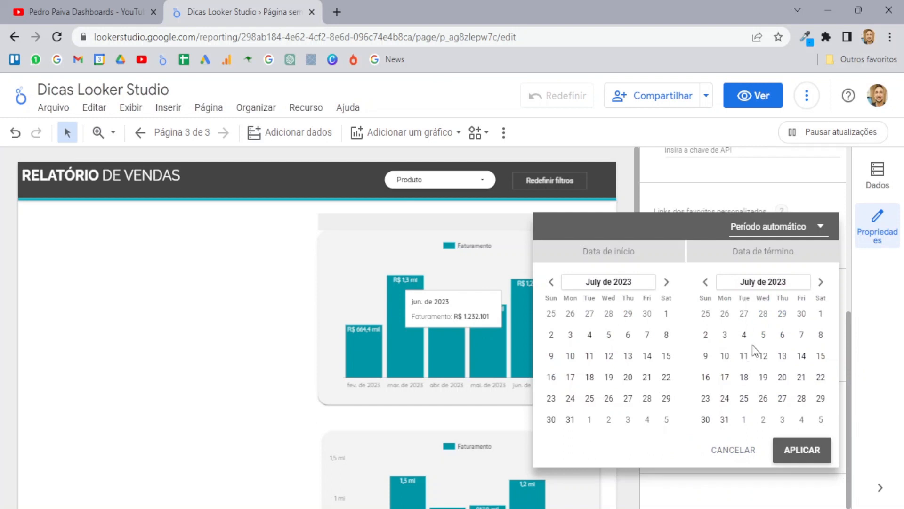
{"action": "left_click", "coordinate": [743, 454]}
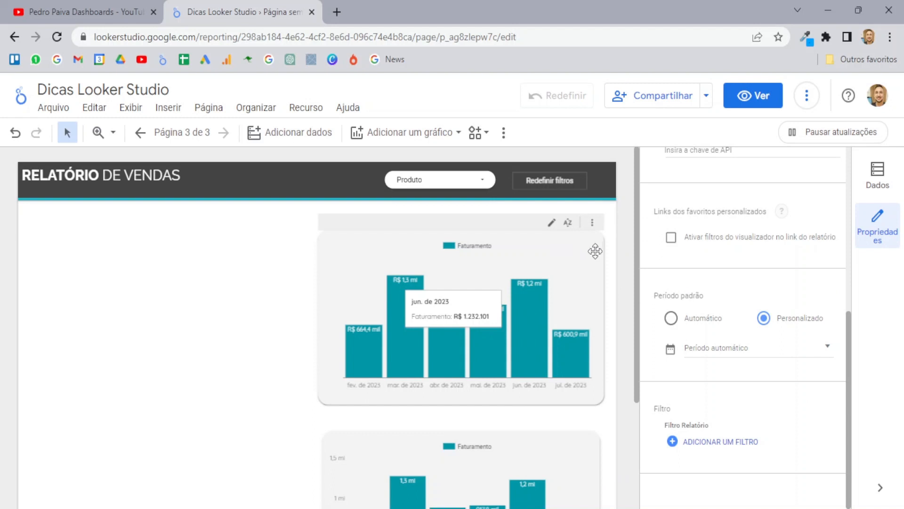
{"action": "left_click", "coordinate": [552, 254]}
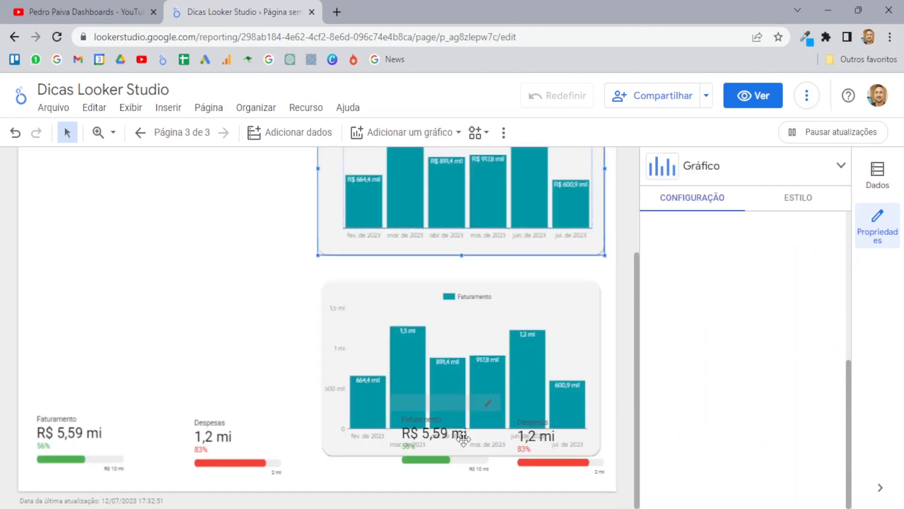
{"action": "left_click", "coordinate": [271, 302]}
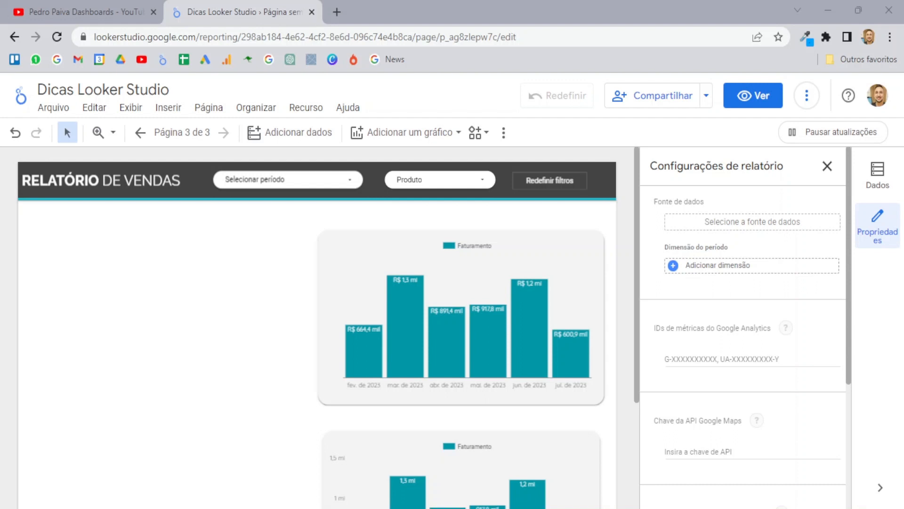
{"action": "left_click", "coordinate": [485, 180]}
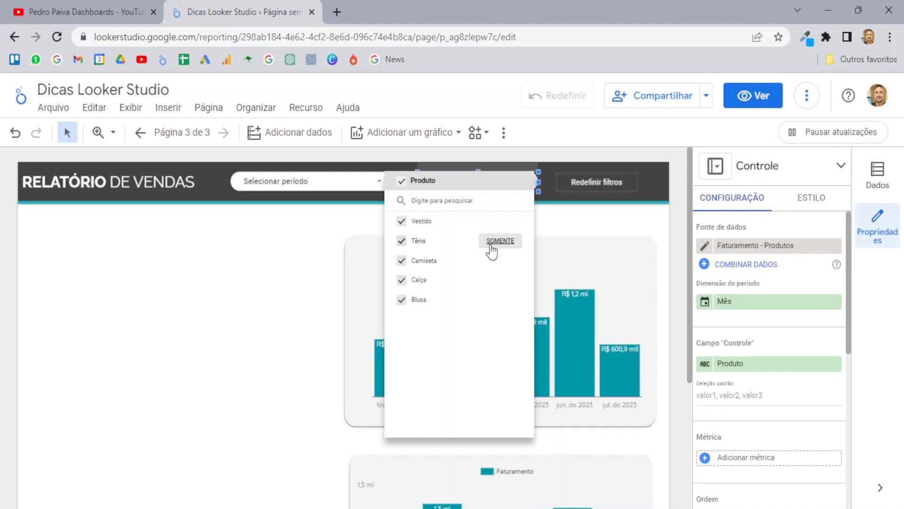
{"action": "left_click", "coordinate": [576, 205]}
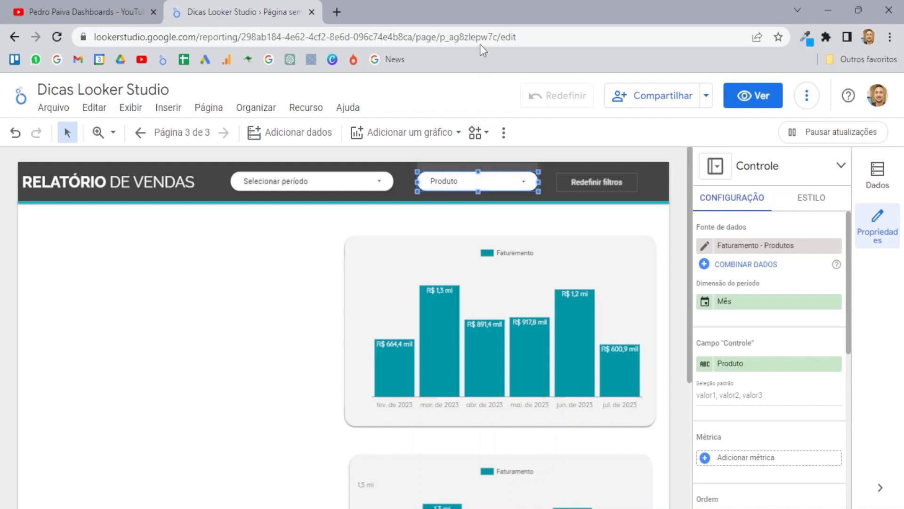
{"action": "left_click", "coordinate": [518, 38]}
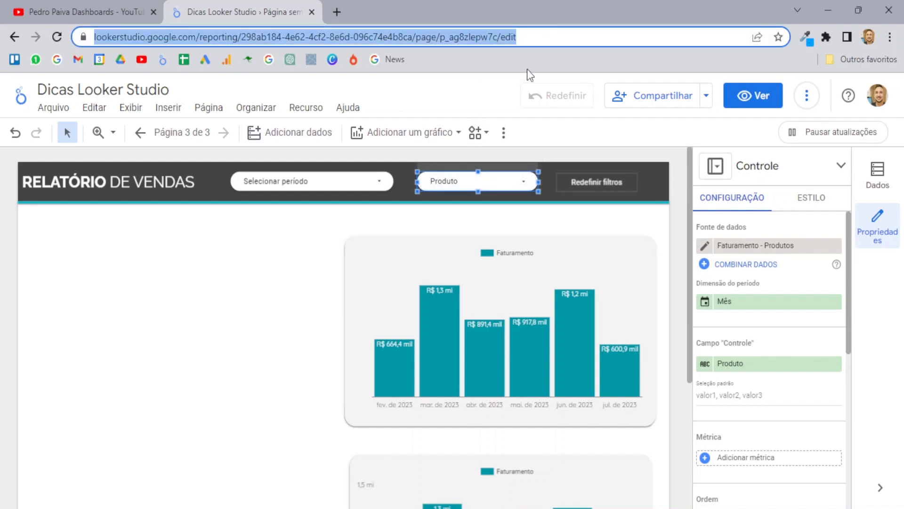
{"action": "right_click", "coordinate": [202, 313]}
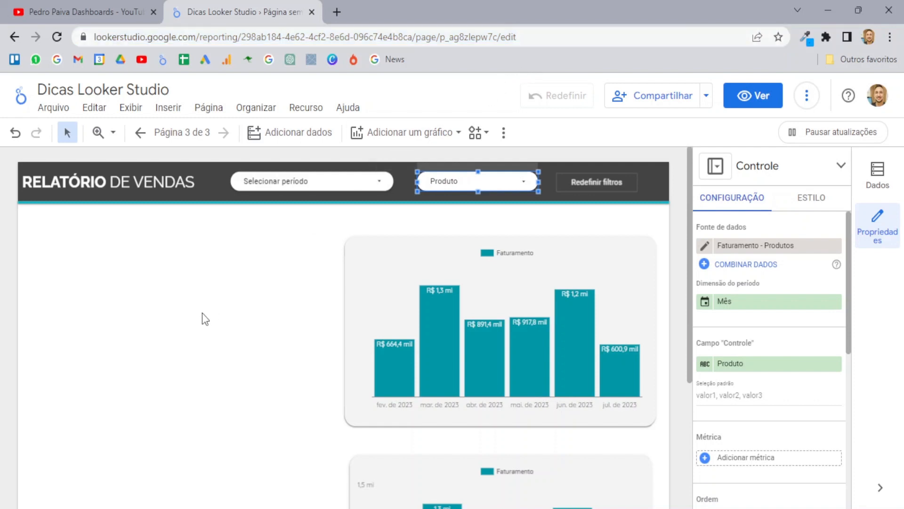
{"action": "left_click", "coordinate": [311, 391]}
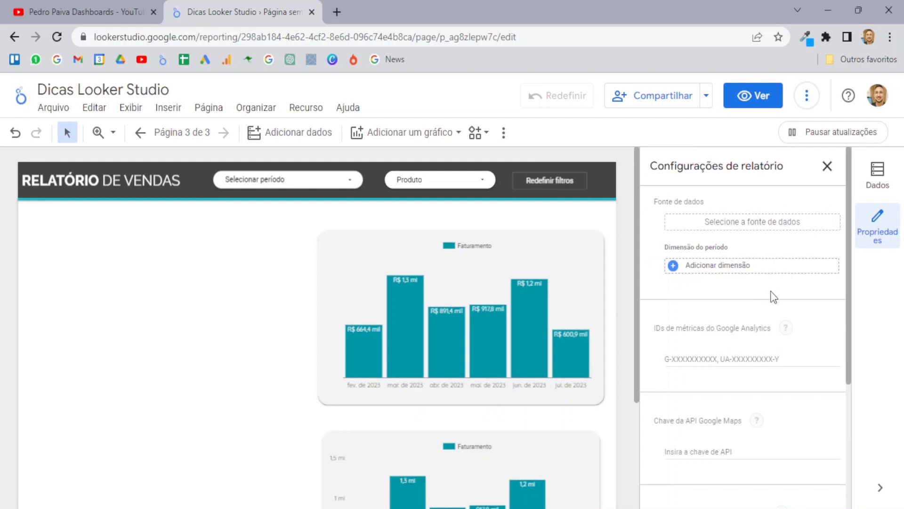
Step: Enable 'Ativar filtros do visualizador no link do relatório' and switch to view mode
{"action": "scroll", "coordinate": [772, 297], "scroll_direction": "down", "scroll_amount": 4}
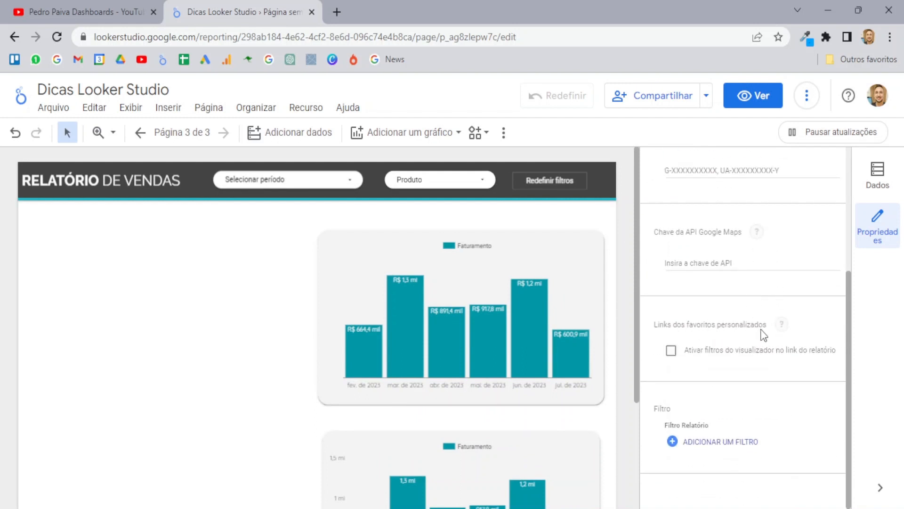
{"action": "left_click", "coordinate": [669, 353]}
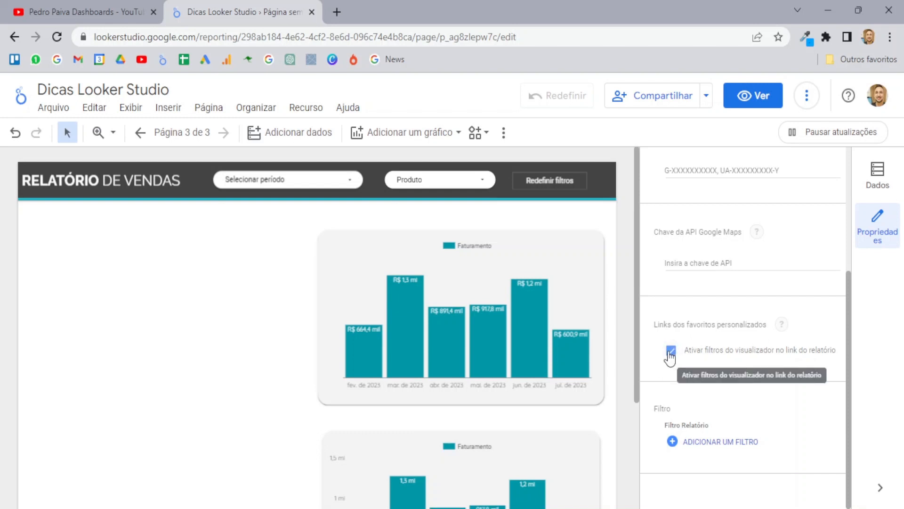
{"action": "left_click", "coordinate": [748, 106]}
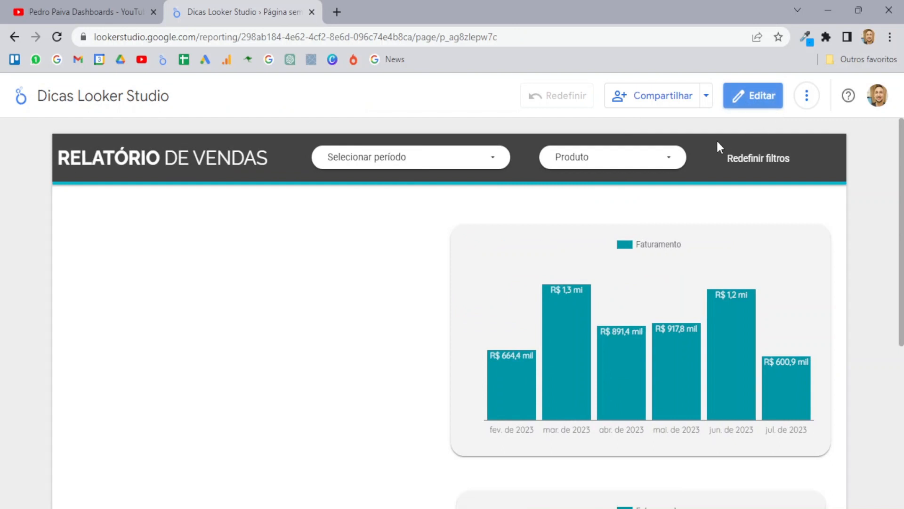
Step: Filter Produto to only Tênis, copy the report URL, and open a new tab
{"action": "left_click", "coordinate": [669, 162]}
{"action": "mouse_move", "coordinate": [623, 250]}
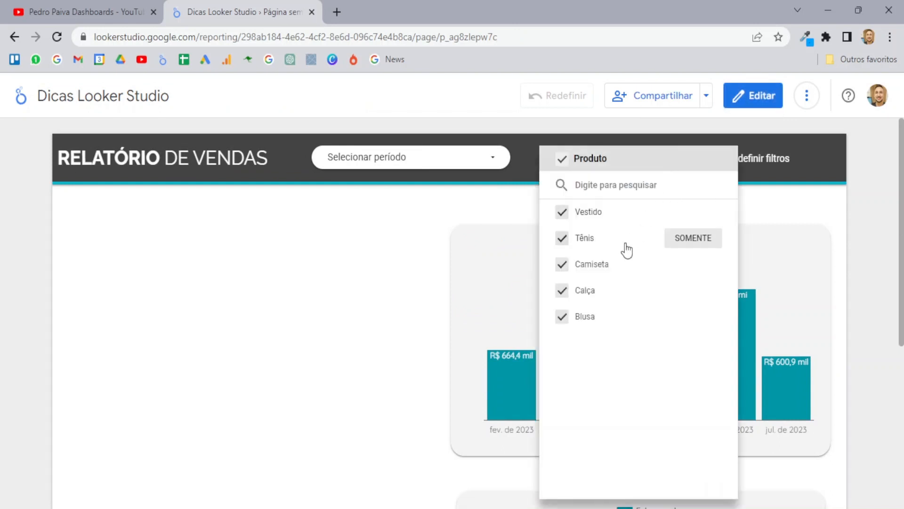
{"action": "left_click", "coordinate": [678, 239]}
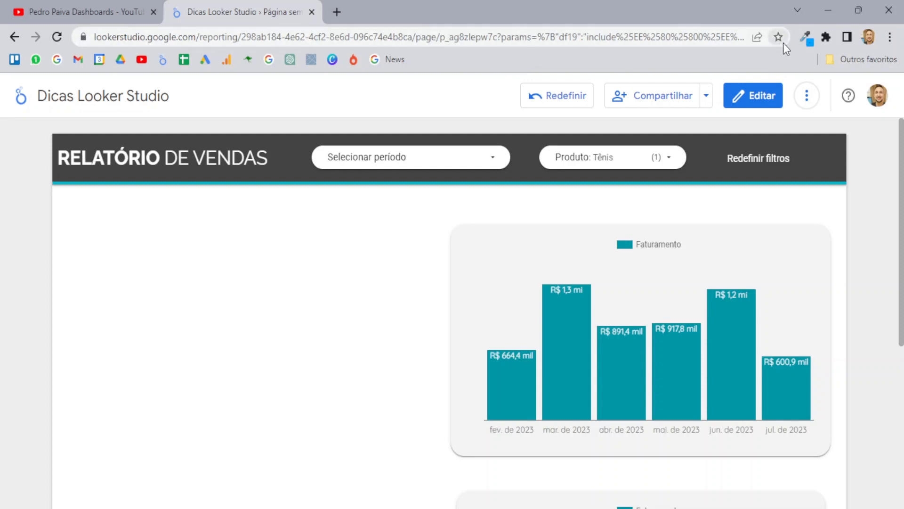
{"action": "left_click", "coordinate": [456, 42]}
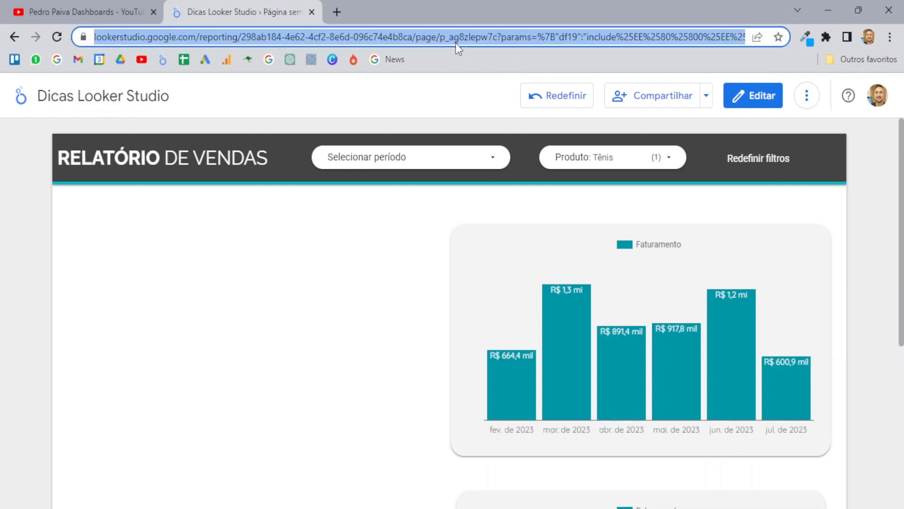
{"action": "left_click", "coordinate": [341, 12]}
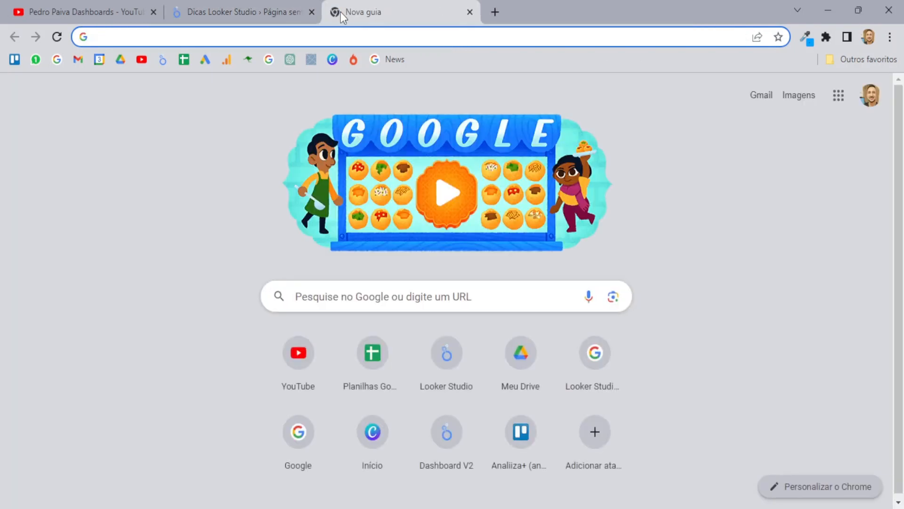
Step: Load the copied report link filtered to Tênis in the new tab, then go back to the YouTube channel
{"action": "key", "text": "Return"}
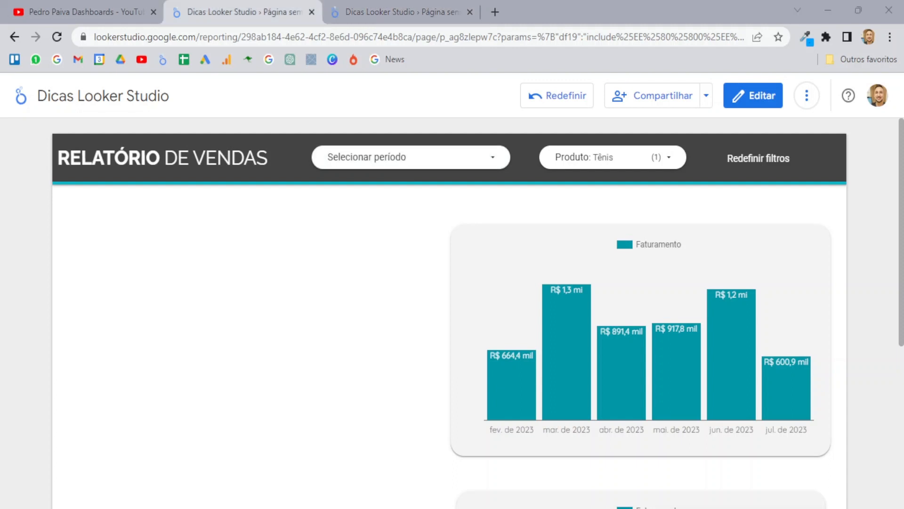
{"action": "left_click", "coordinate": [101, 2]}
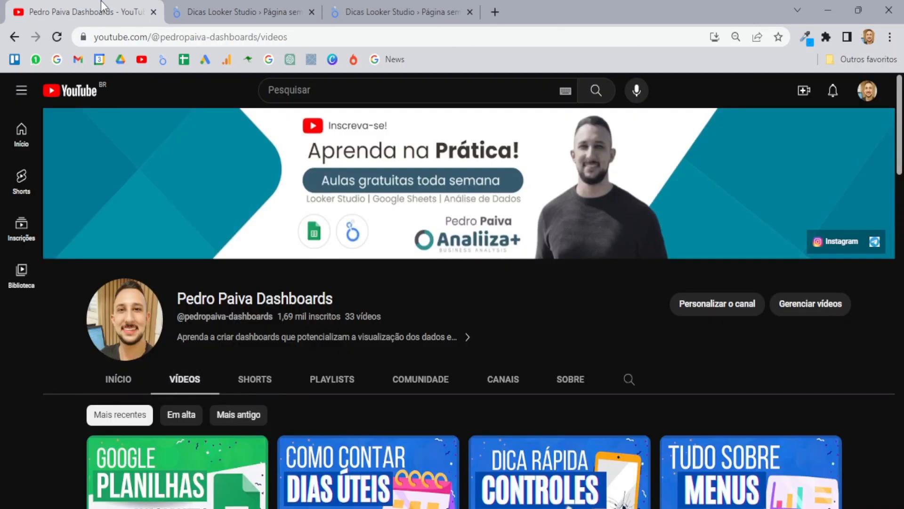